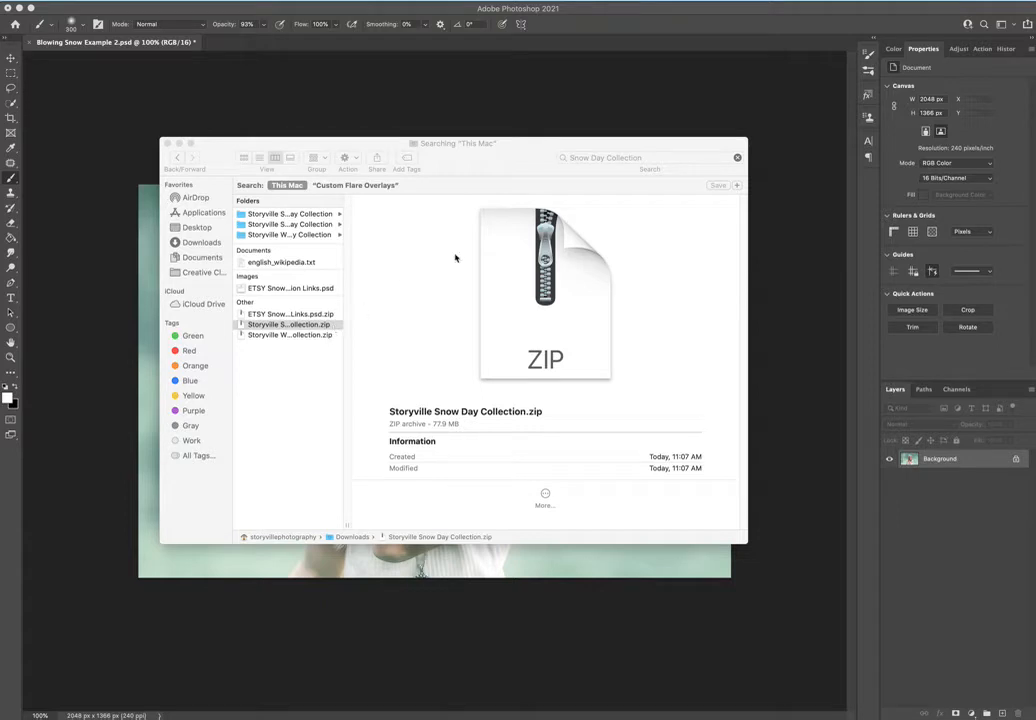
# Open the Storyville Snow Day Collection folder in Finder and preview Blowing Snow Overlays 1 and 2.
pyautogui.click(307, 215)
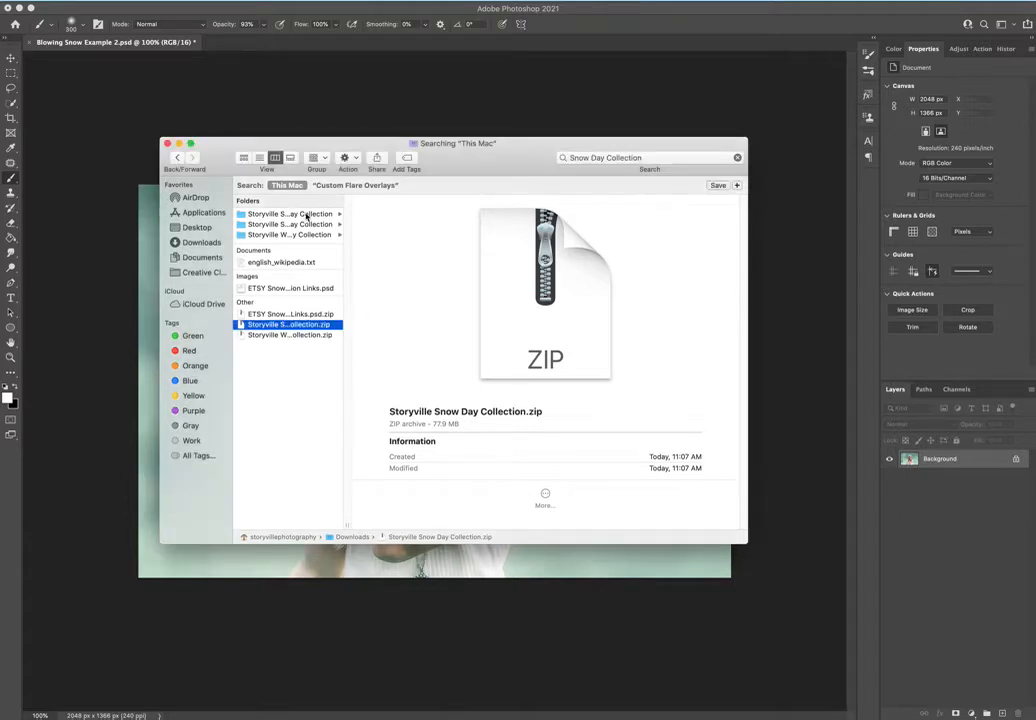
pyautogui.click(308, 215)
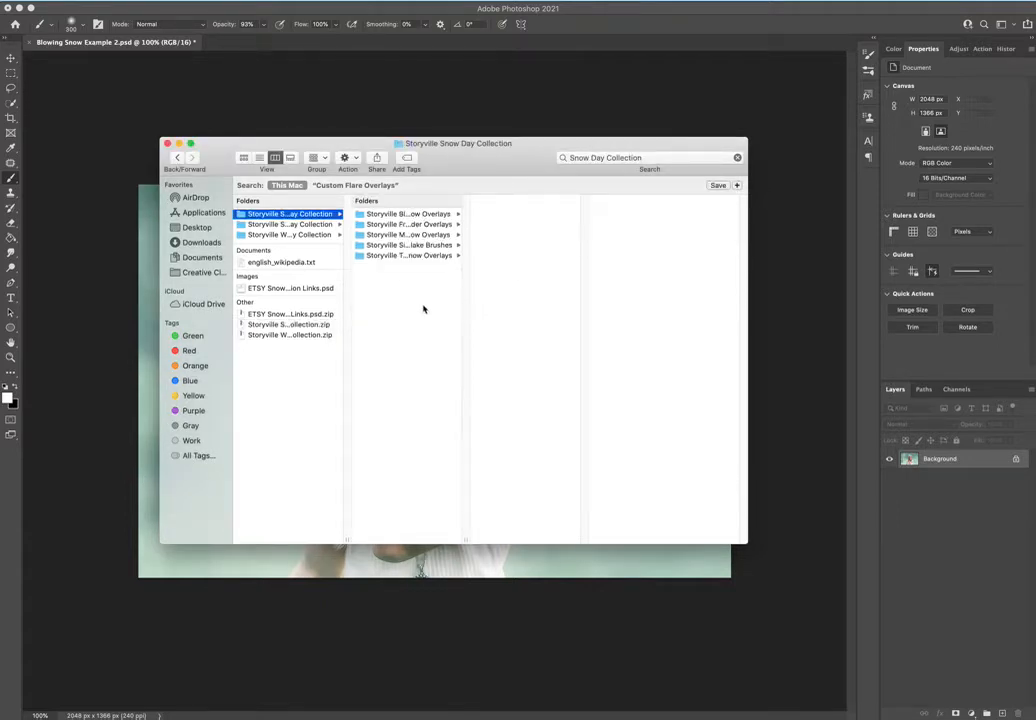
pyautogui.click(440, 214)
pyautogui.click(543, 215)
pyautogui.click(547, 225)
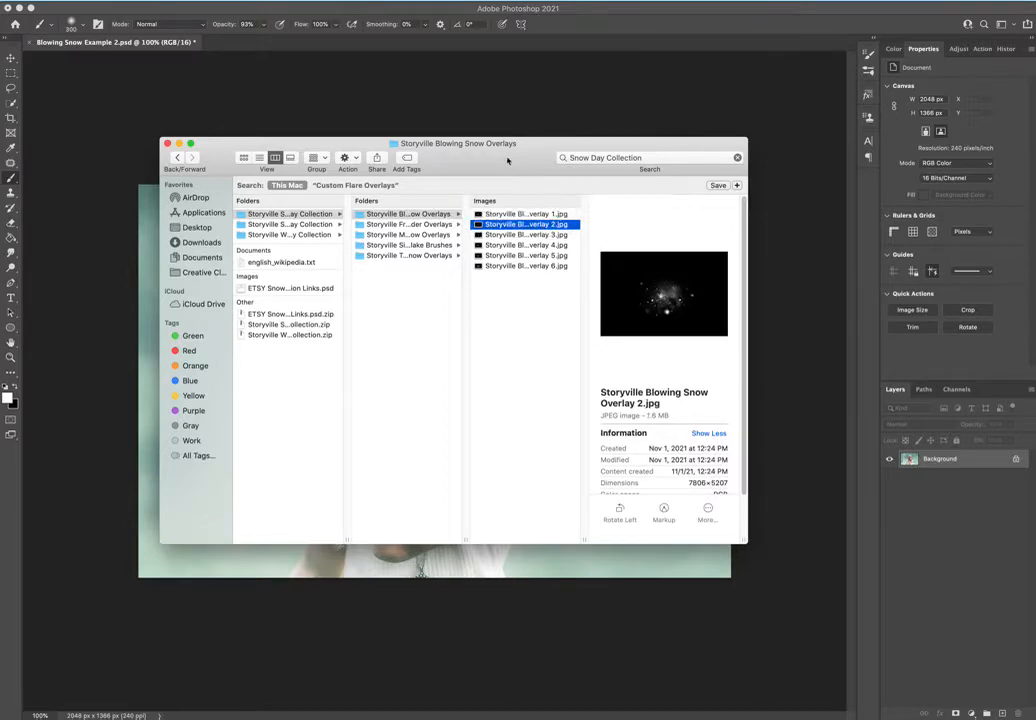
pyautogui.moveTo(502, 152); pyautogui.dragTo(561, 148)
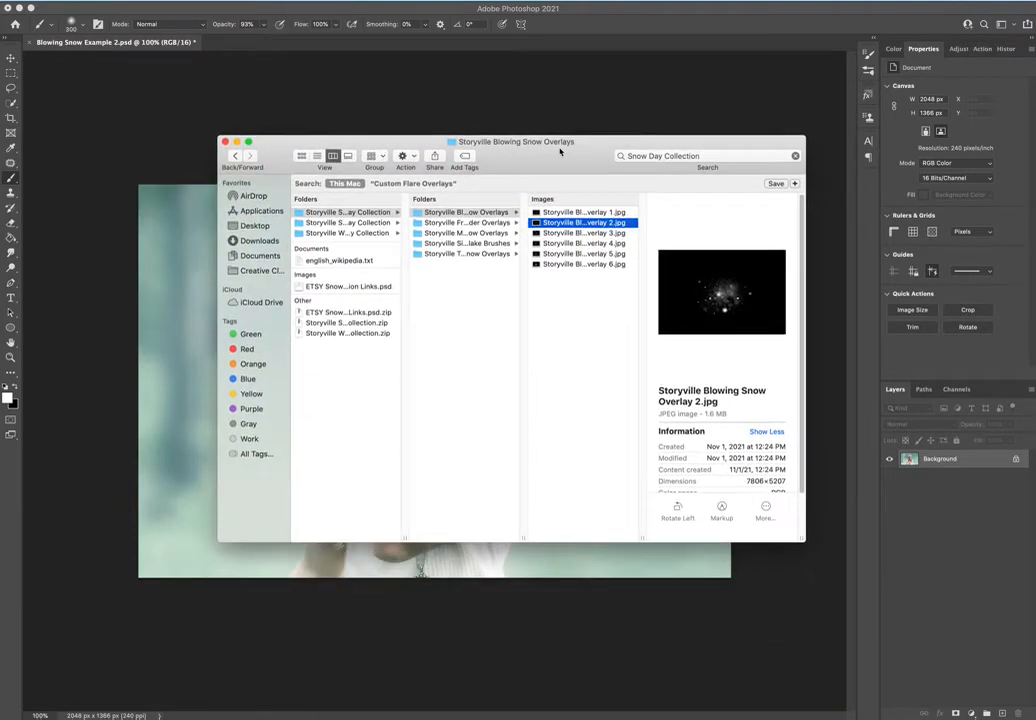
# Preview Frosted Border Overlays 1 and 2 in the Storyville Frosted Border Overlays folder.
pyautogui.click(477, 222)
pyautogui.press('Right')
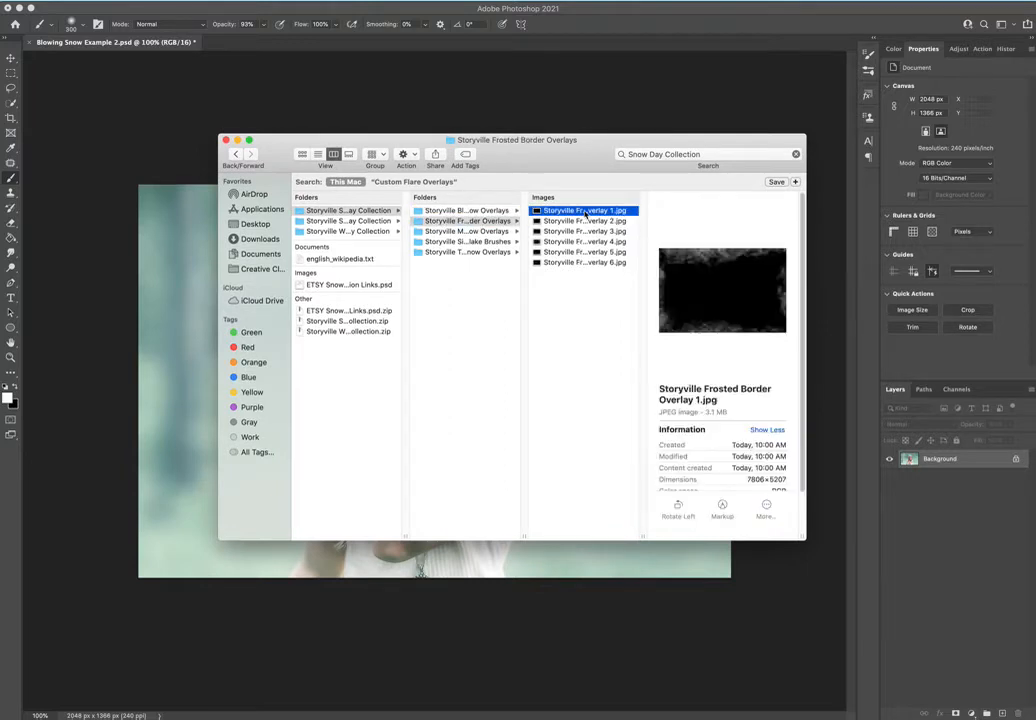
pyautogui.press('Down')
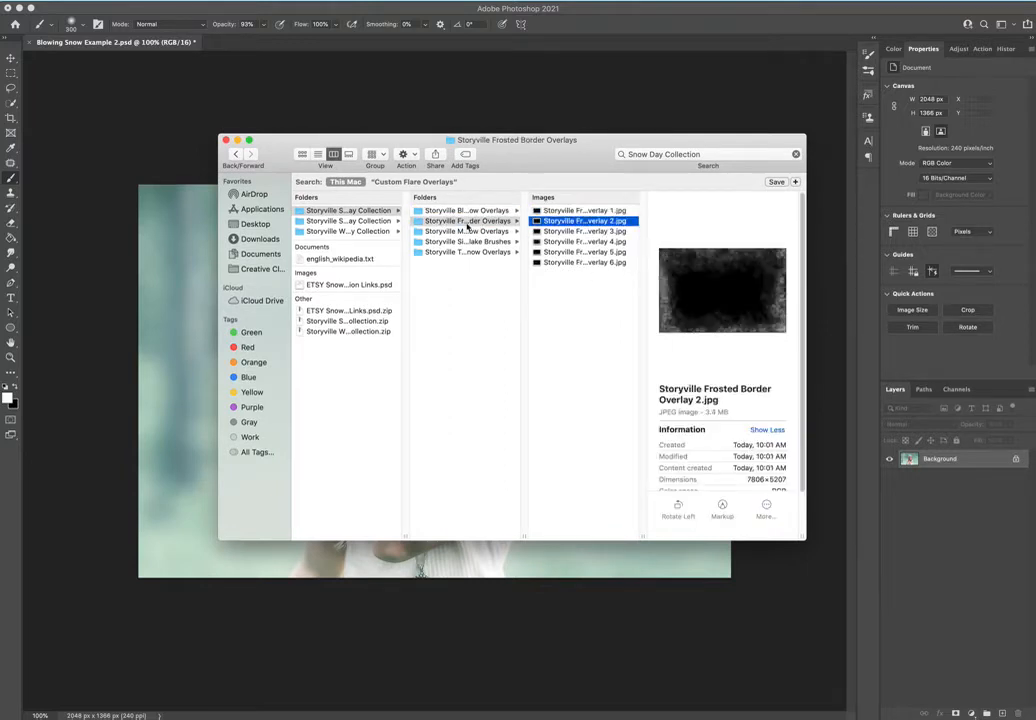
# Browse the Storyville Magical Snow Overlays folder, previewing several images from overlay 1 up to overlay 10.
pyautogui.click(481, 232)
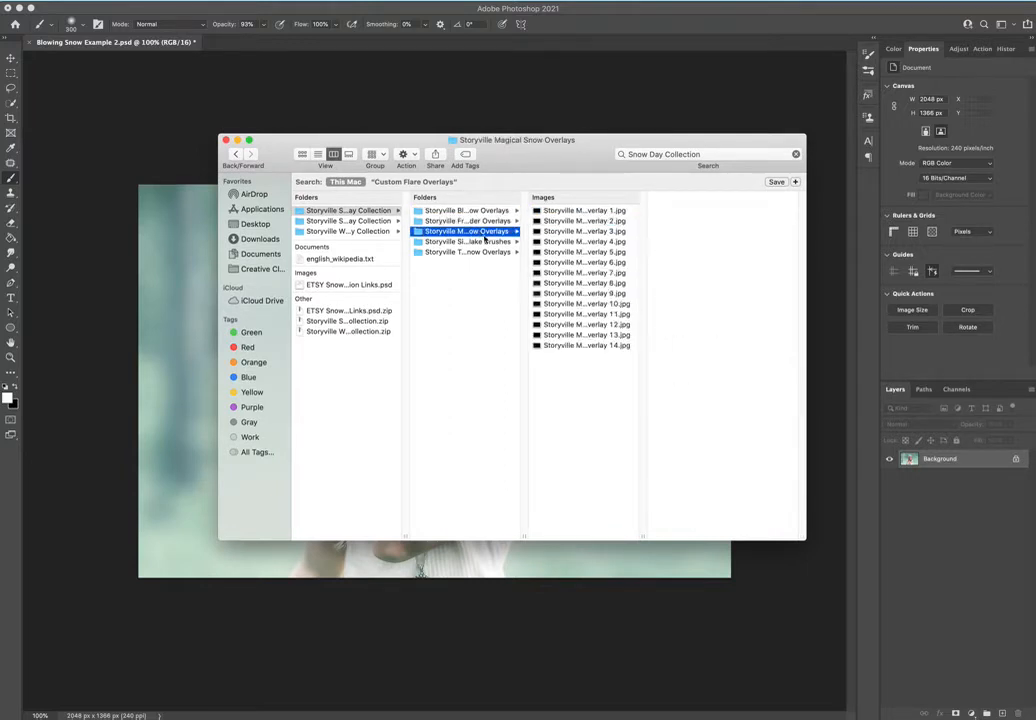
pyautogui.click(603, 211)
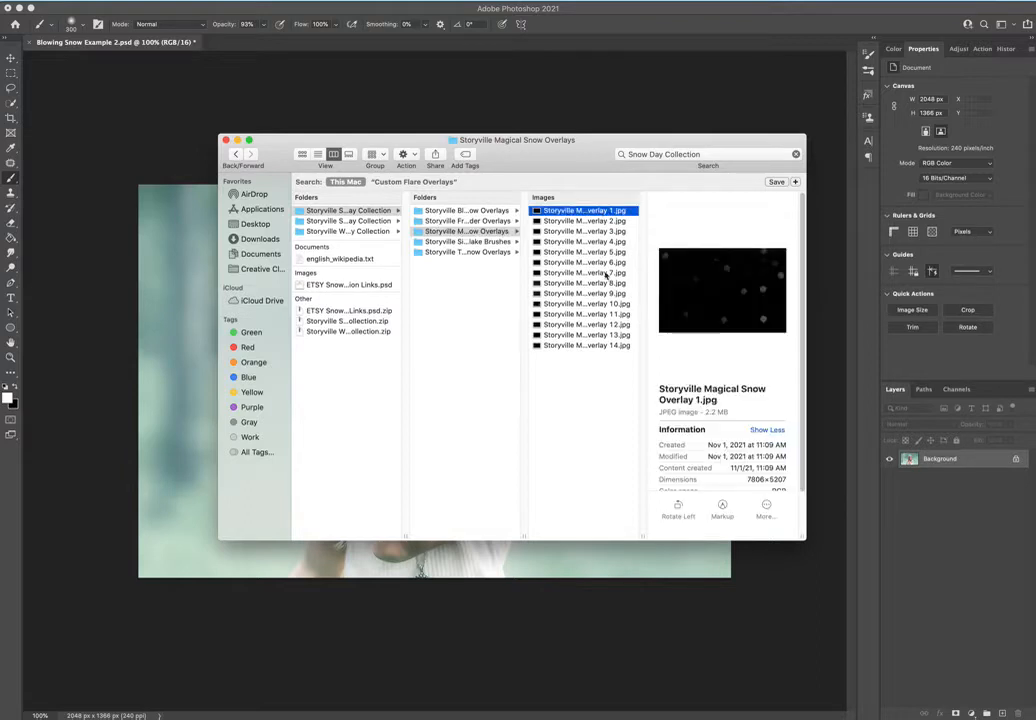
pyautogui.press('Down')
pyautogui.press('Down')
pyautogui.press('Down')
pyautogui.click(597, 305)
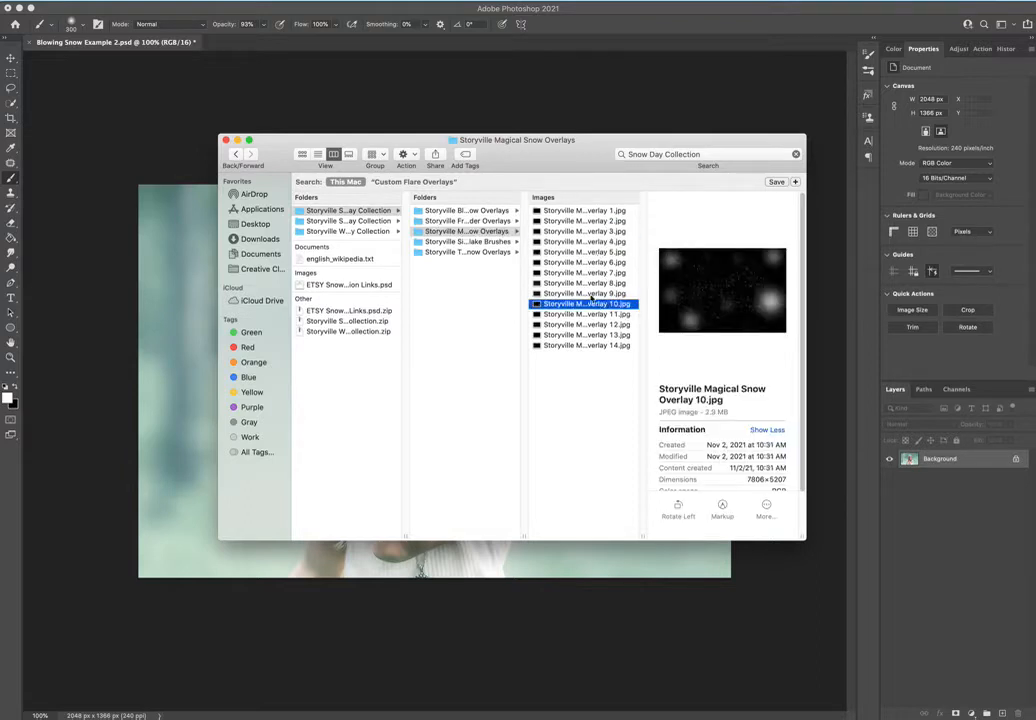
# View the contents of the Single Snowflake Brushes folder and preview Twisted Snow Overlay 1.
pyautogui.click(459, 242)
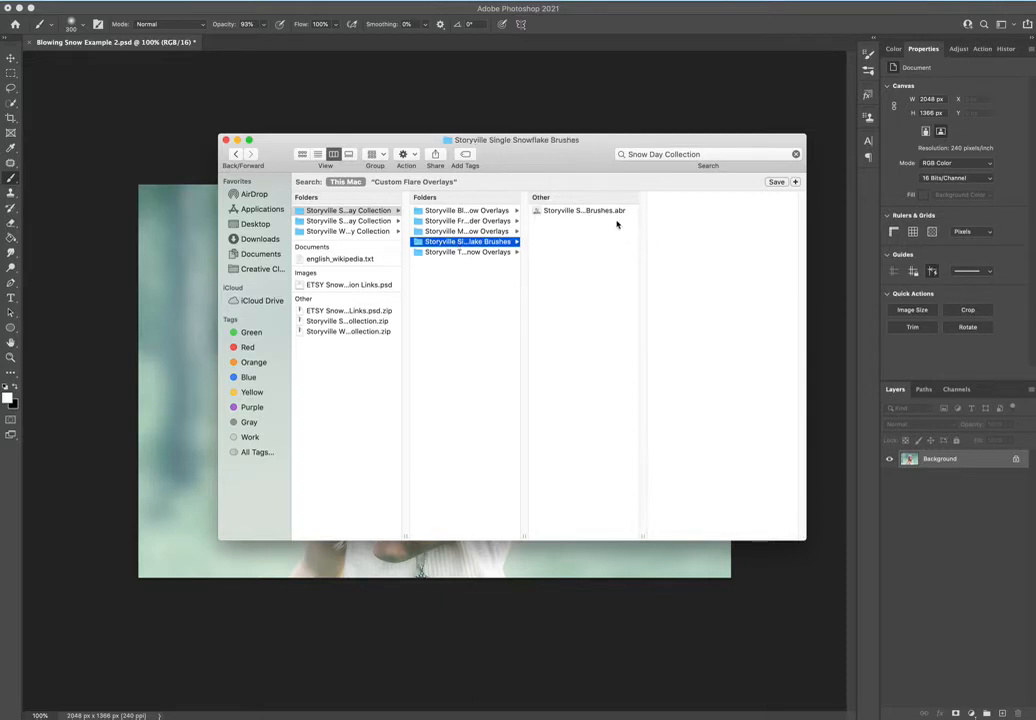
pyautogui.click(477, 253)
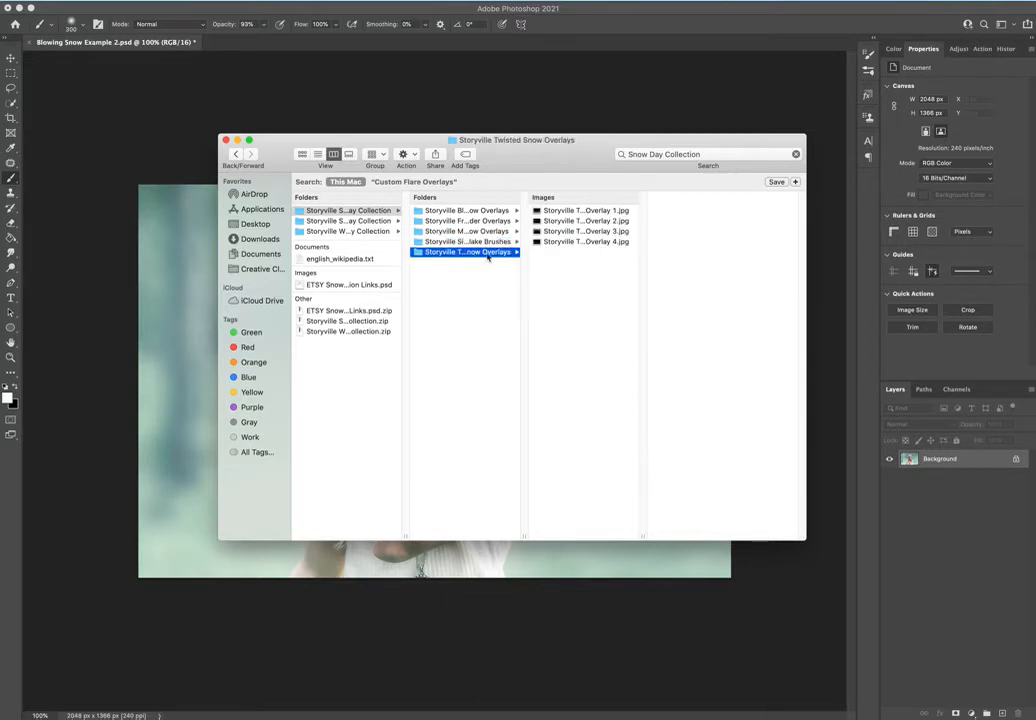
pyautogui.click(602, 211)
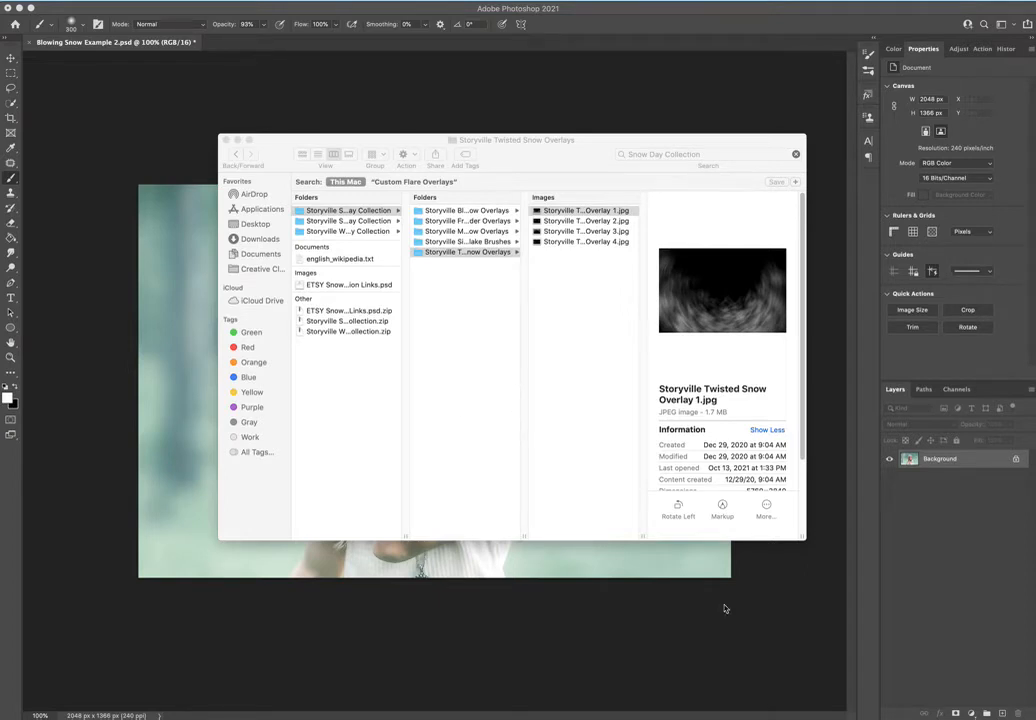
# Move the Finder window aside and place Storyville Blowing Snow Overlay 1.jpg into the open Photoshop photo.
pyautogui.click(528, 152)
pyautogui.moveTo(528, 152); pyautogui.dragTo(772, 285)
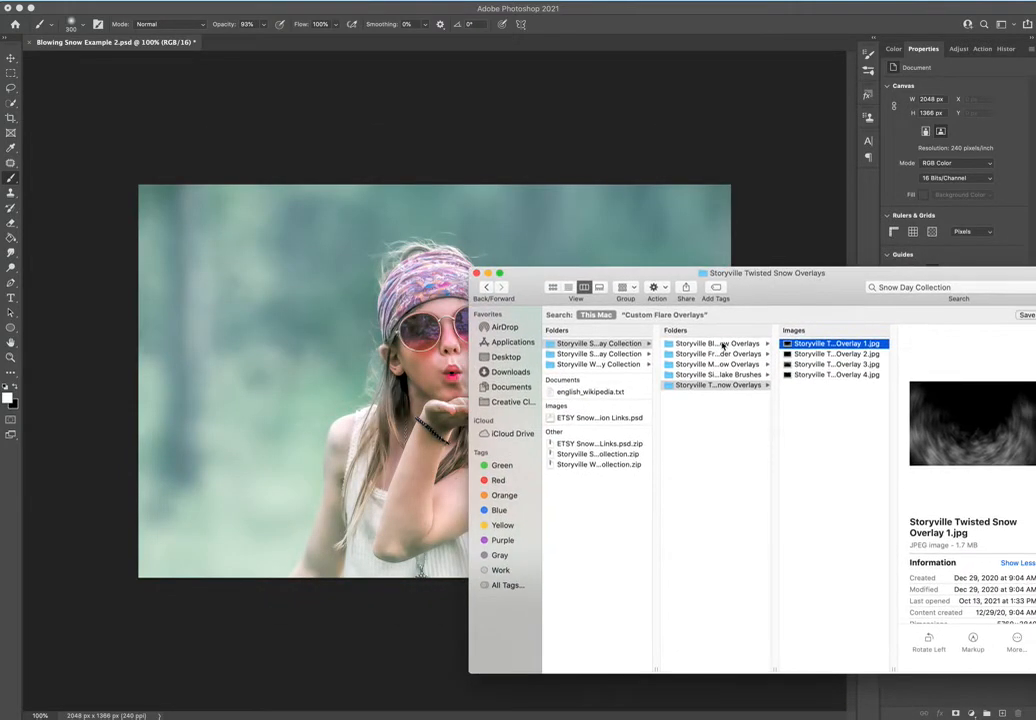
pyautogui.click(720, 344)
pyautogui.click(844, 344)
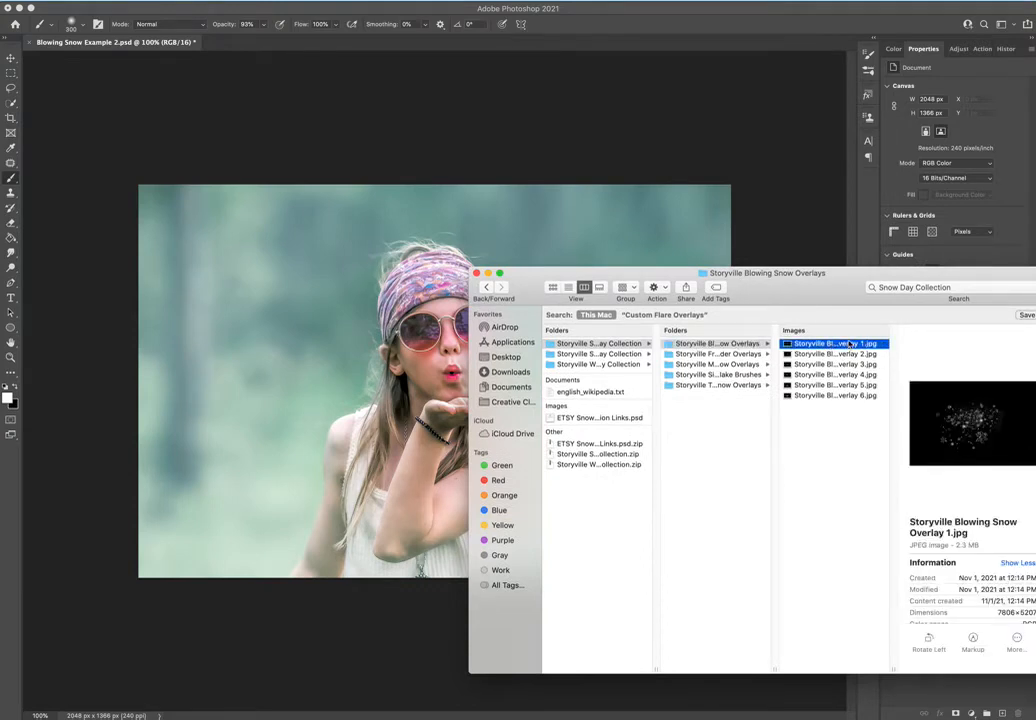
pyautogui.moveTo(859, 347); pyautogui.dragTo(360, 320)
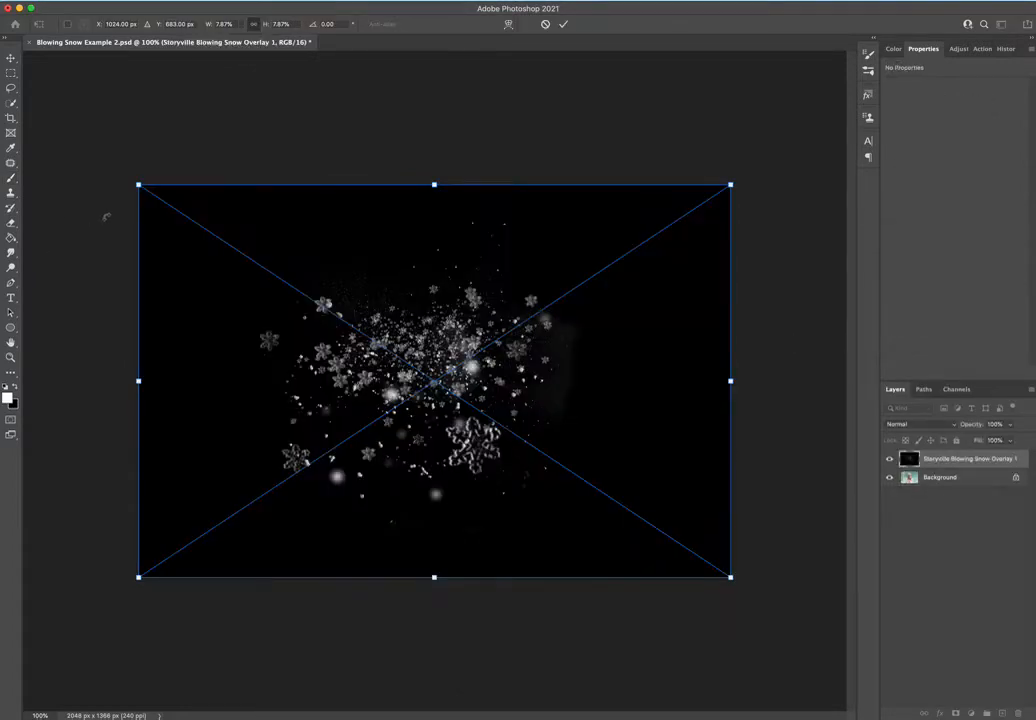
# Set the Blowing Snow Overlay 1 layer to Screen blending and place it over the girl's hands, at about X 120, Y 252 px.
pyautogui.click(910, 428)
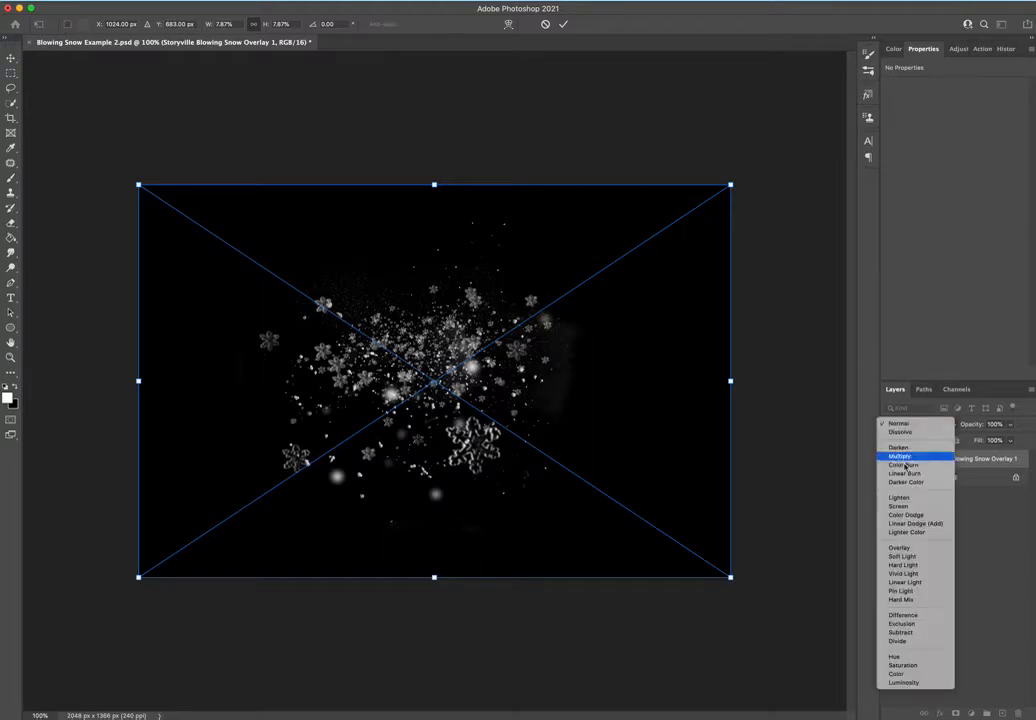
pyautogui.click(899, 507)
pyautogui.moveTo(536, 341); pyautogui.dragTo(571, 415)
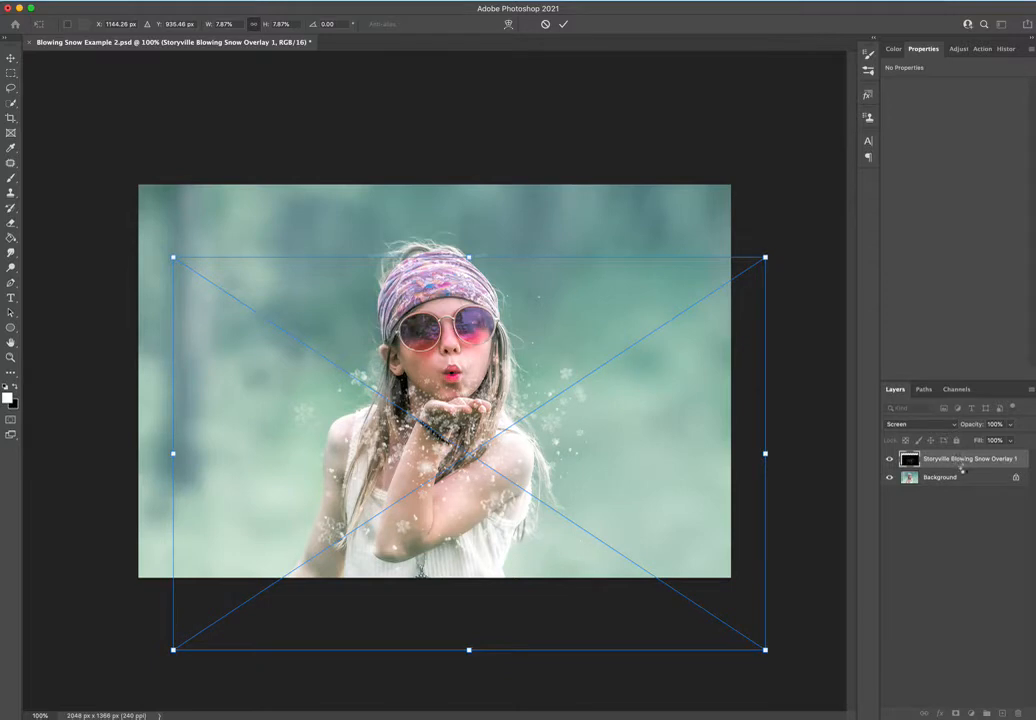
pyautogui.press('Return')
# Try duplicating the Blowing Snow Overlay 1 layer to strengthen the snow, and undo the duplicate.
pyautogui.click(980, 428)
pyautogui.moveTo(980, 428)
pyautogui.mouseDown()
pyautogui.moveTo(904, 419)
pyautogui.moveTo(1005, 425)
pyautogui.moveTo(994, 428)
pyautogui.mouseUp()
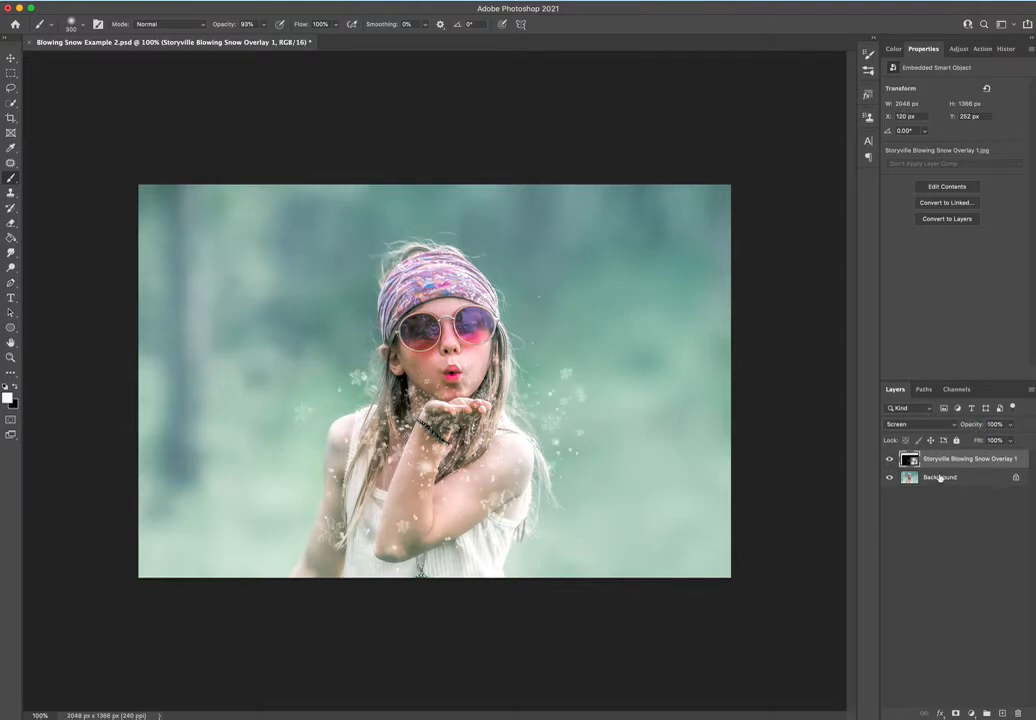
pyautogui.press('super+j')
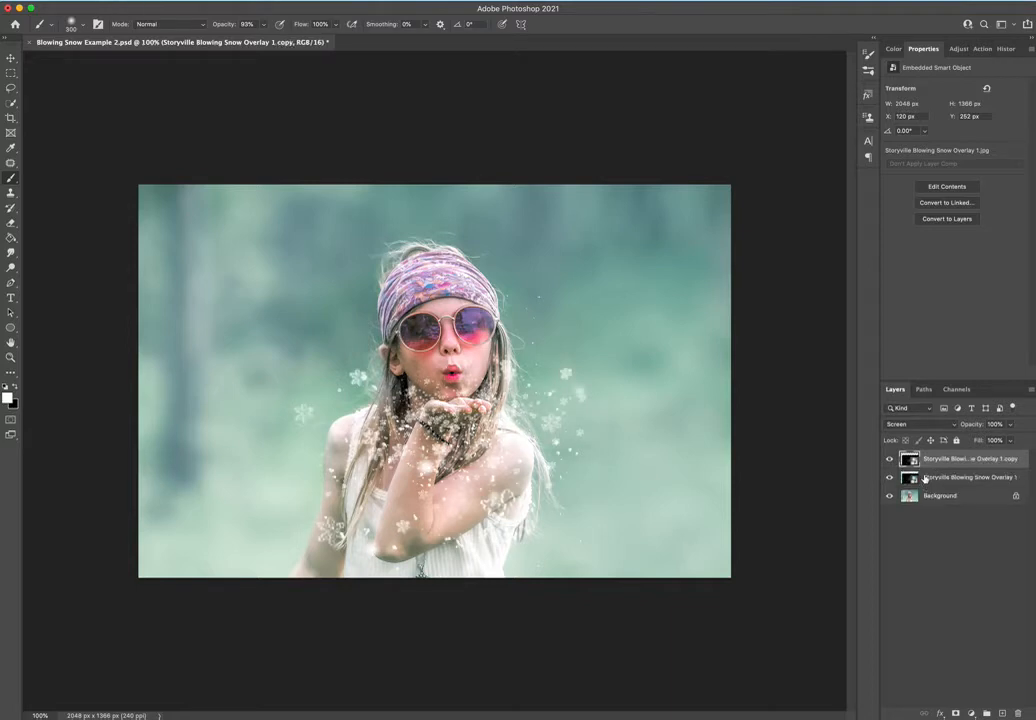
pyautogui.press('super+z')
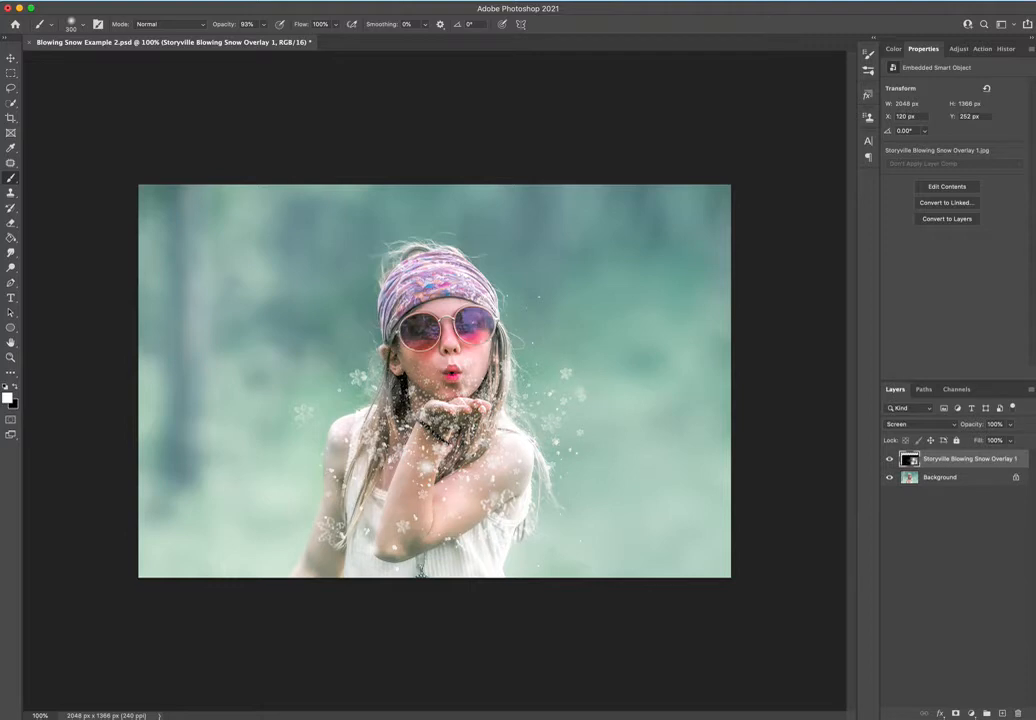
# Place Storyville Blowing Snow Overlay 2.jpg from Finder into the Photoshop document and set its blend mode to Screen.
pyautogui.press('super+Tab')
pyautogui.click(853, 356)
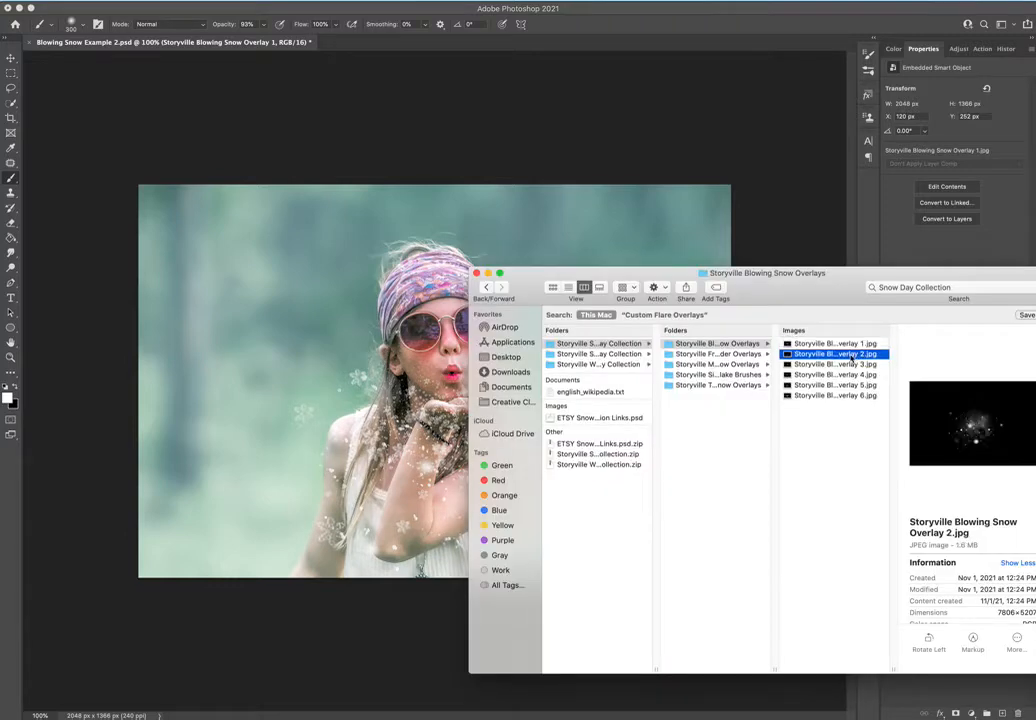
pyautogui.moveTo(857, 357); pyautogui.dragTo(340, 326)
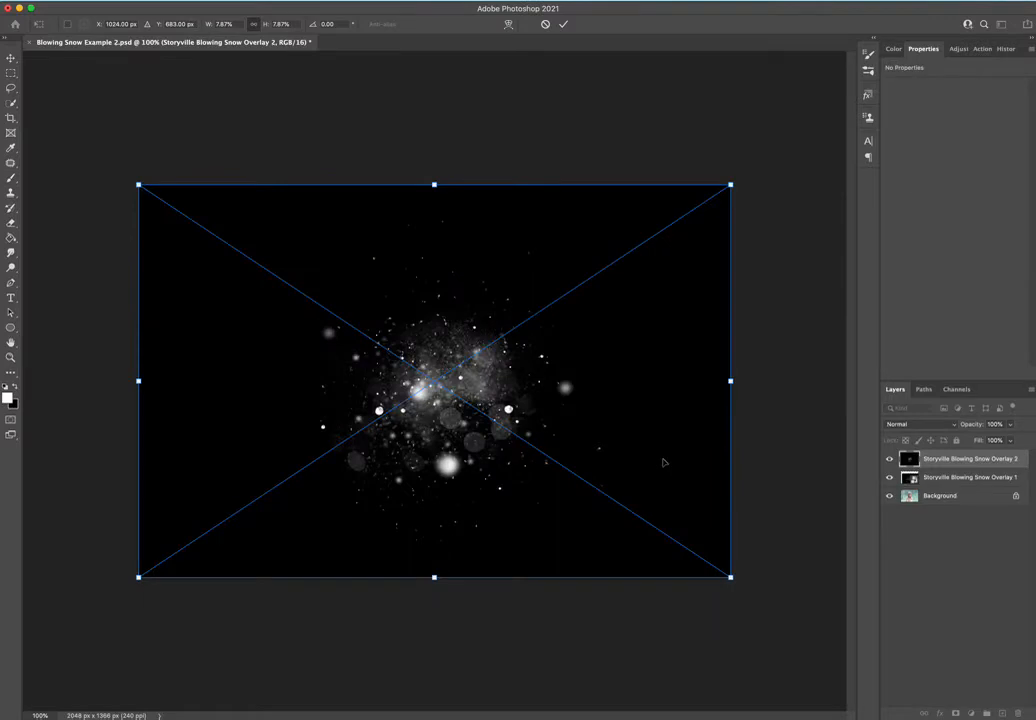
pyautogui.click(915, 424)
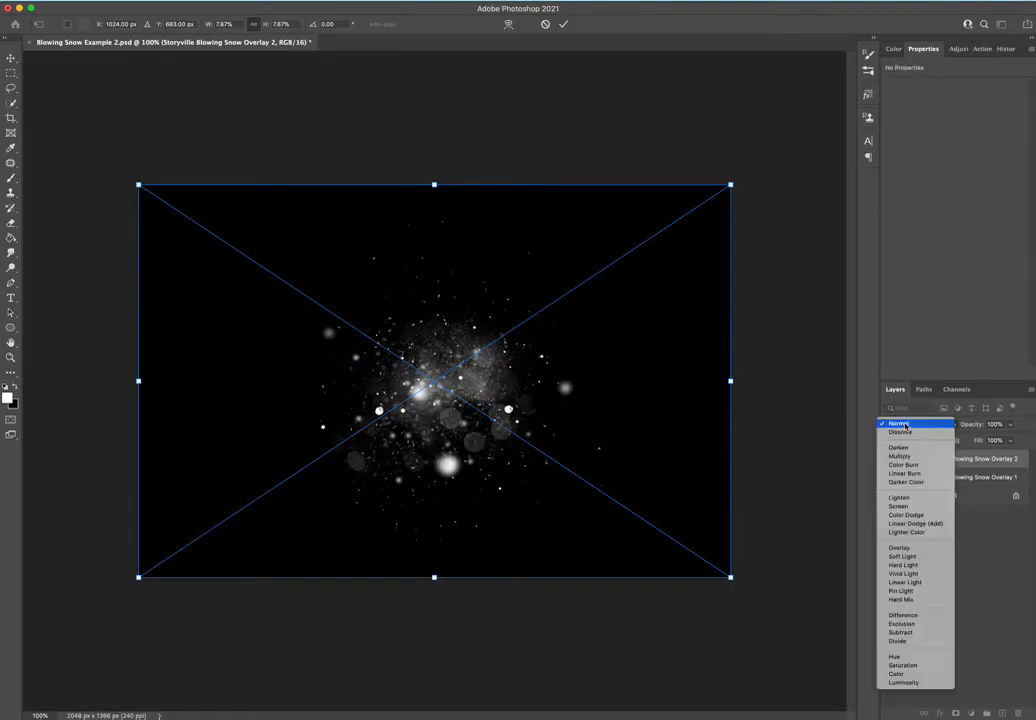
pyautogui.click(899, 506)
# Position Blowing Snow Overlay 2 around the girl's hands at about X 62, Y 137 px and reduce its opacity to 35%.
pyautogui.moveTo(626, 434)
pyautogui.mouseDown()
pyautogui.moveTo(638, 444)
pyautogui.moveTo(618, 427)
pyautogui.mouseUp()
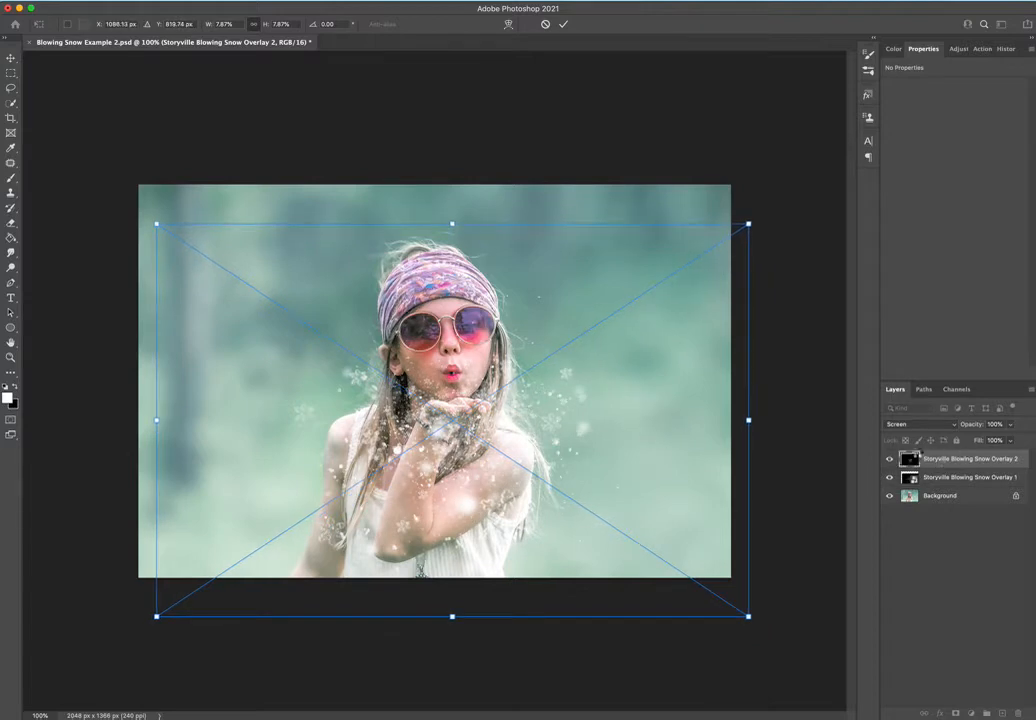
pyautogui.press('Return')
pyautogui.moveTo(980, 425); pyautogui.dragTo(922, 424)
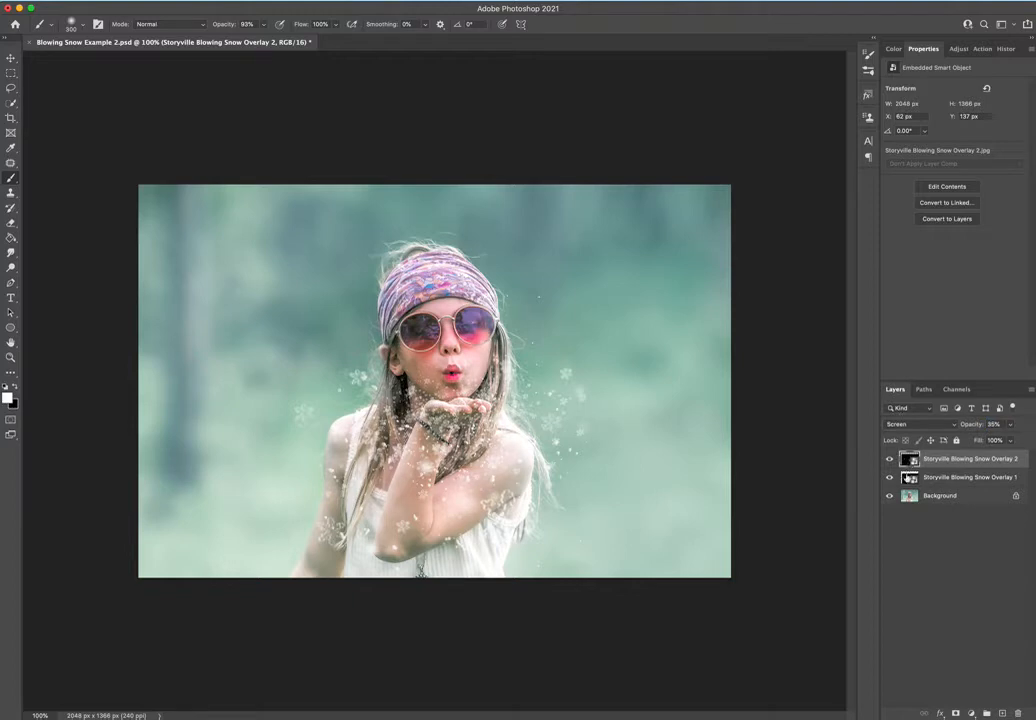
# Group the two Blowing Snow overlay layers and toggle the group's visibility to compare before and after.
pyautogui.keyDown('shift'); pyautogui.click(908, 477); pyautogui.keyUp('shift')
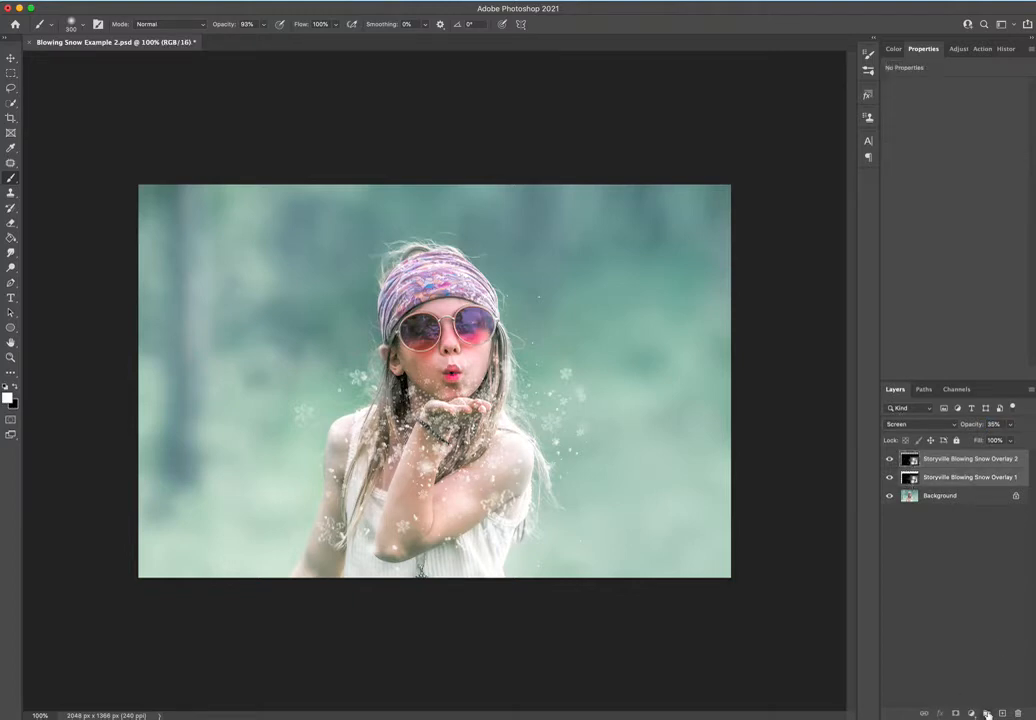
pyautogui.click(986, 716)
pyautogui.click(889, 457)
pyautogui.click(889, 457)
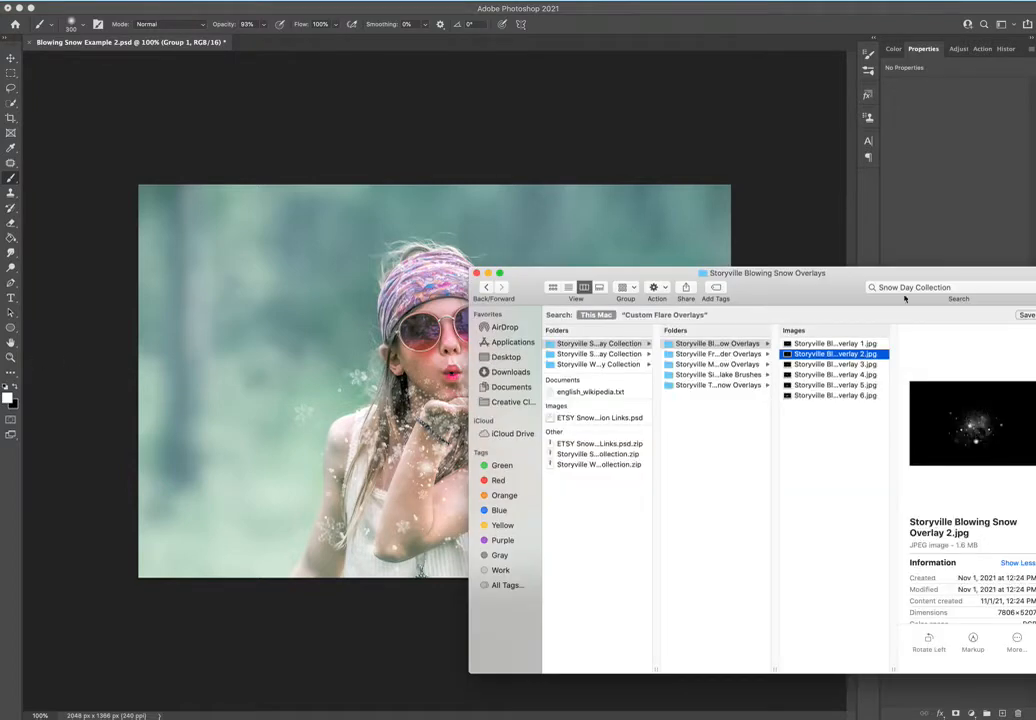
# Place Storyville Twisted Snow Overlay 2.jpg from Finder above the group in Photoshop and set its blend mode to Screen.
pyautogui.click(745, 385)
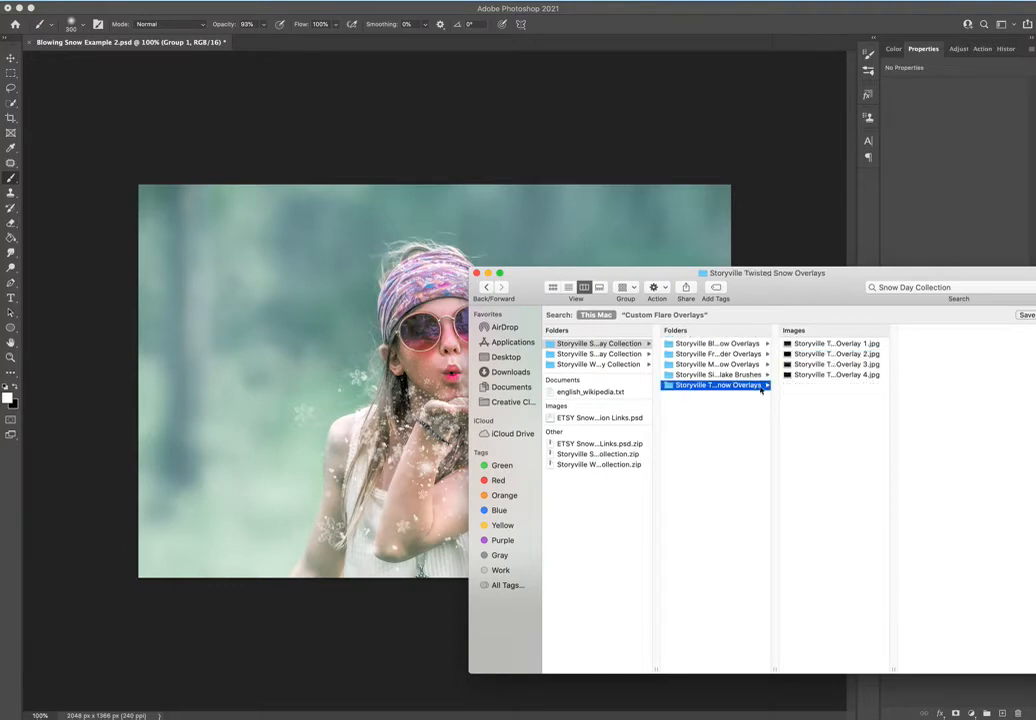
pyautogui.click(849, 343)
pyautogui.press('Down')
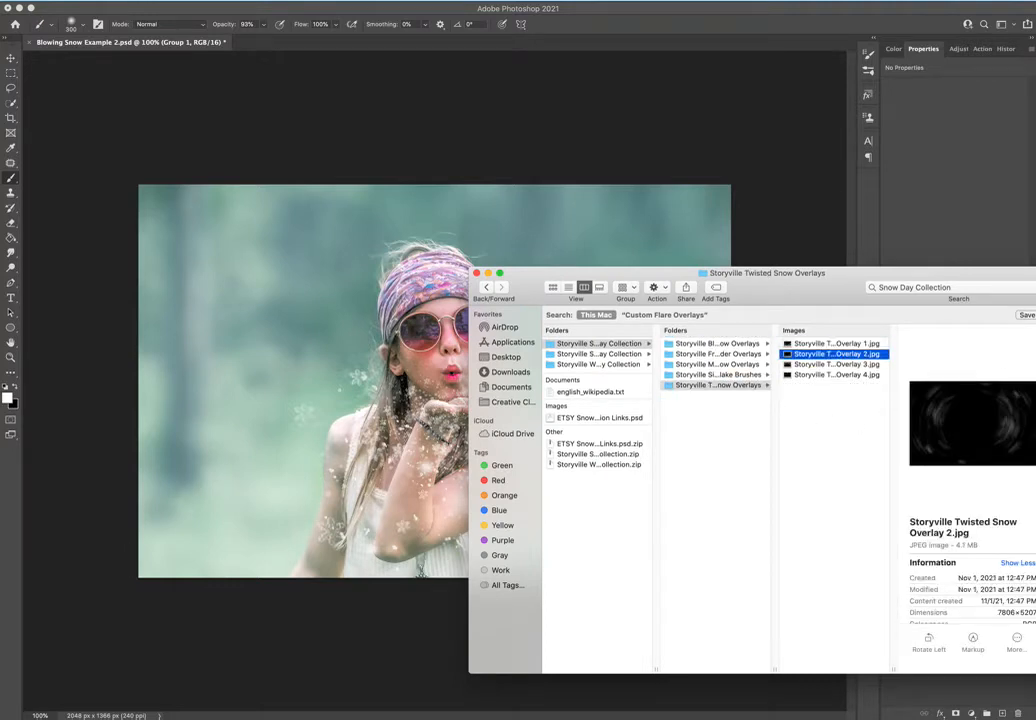
pyautogui.moveTo(860, 361); pyautogui.dragTo(678, 386)
pyautogui.click(915, 424)
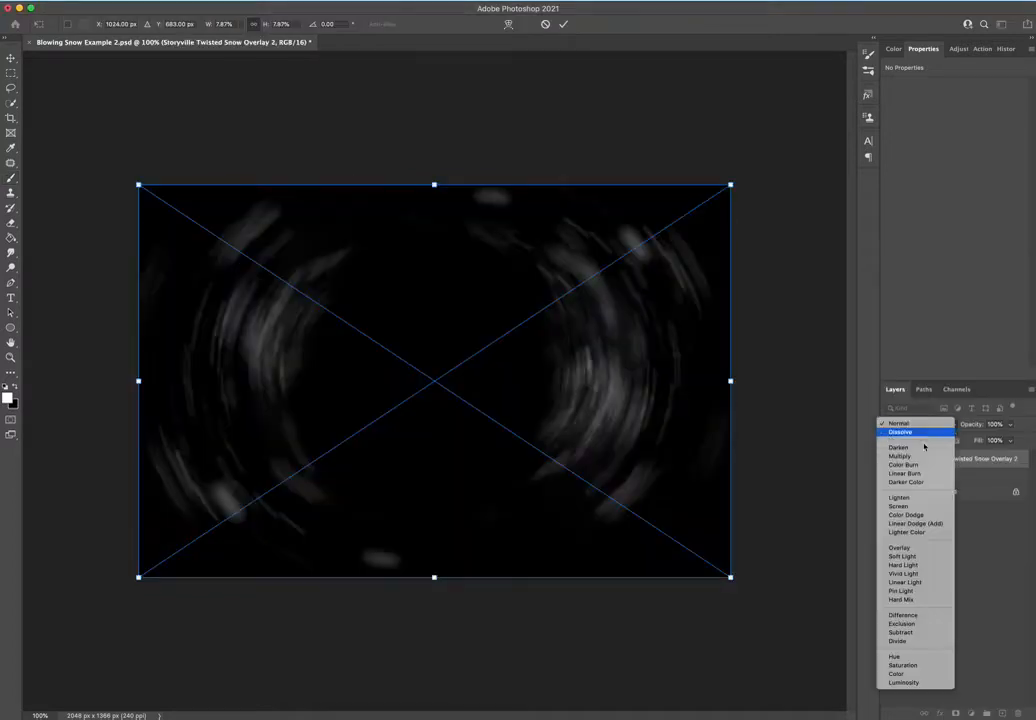
pyautogui.click(905, 506)
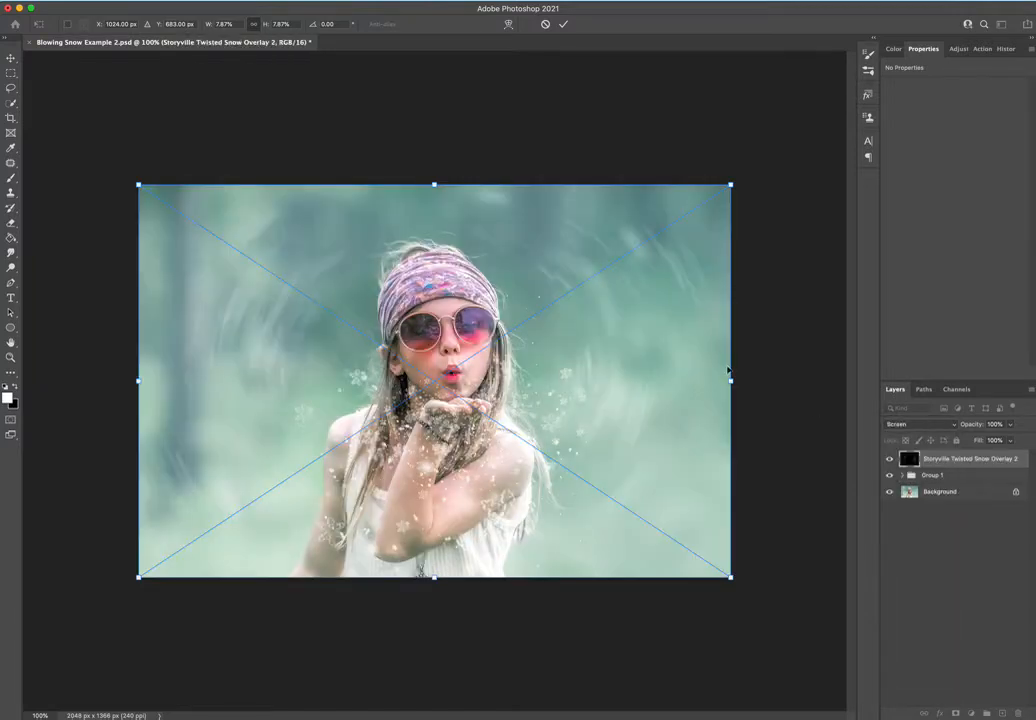
# Enlarge Twisted Snow Overlay 2 beyond the canvas to about 2651 by 1768 px, framing the girl with its swirls.
pyautogui.moveTo(731, 380); pyautogui.dragTo(896, 377)
pyautogui.moveTo(636, 361); pyautogui.dragTo(578, 373)
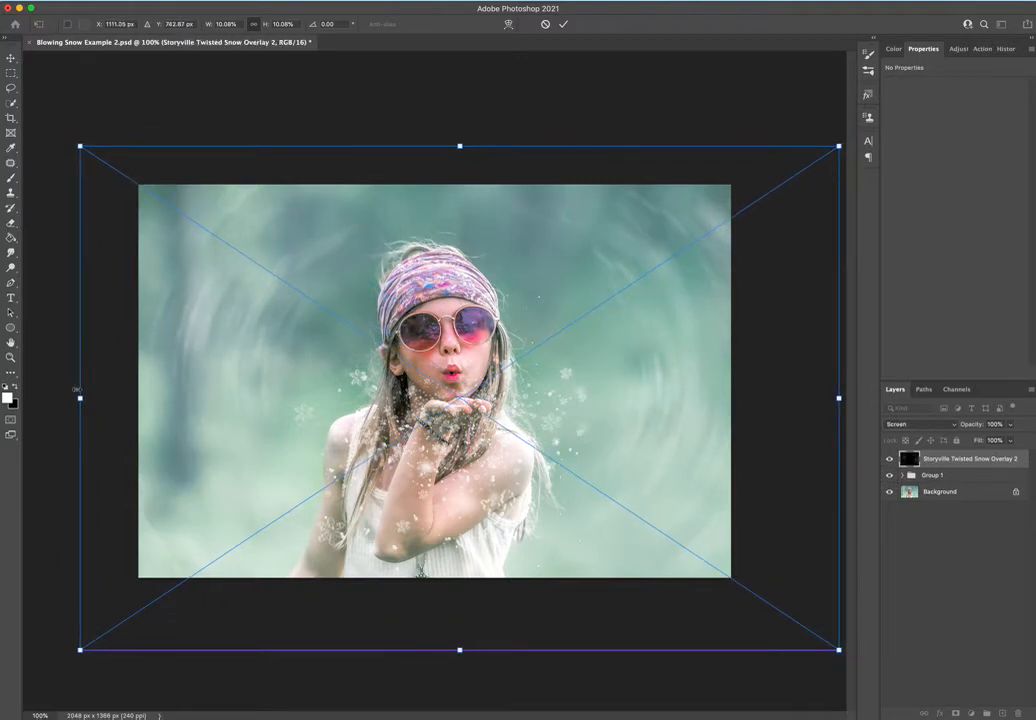
pyautogui.moveTo(79, 398); pyautogui.dragTo(72, 398)
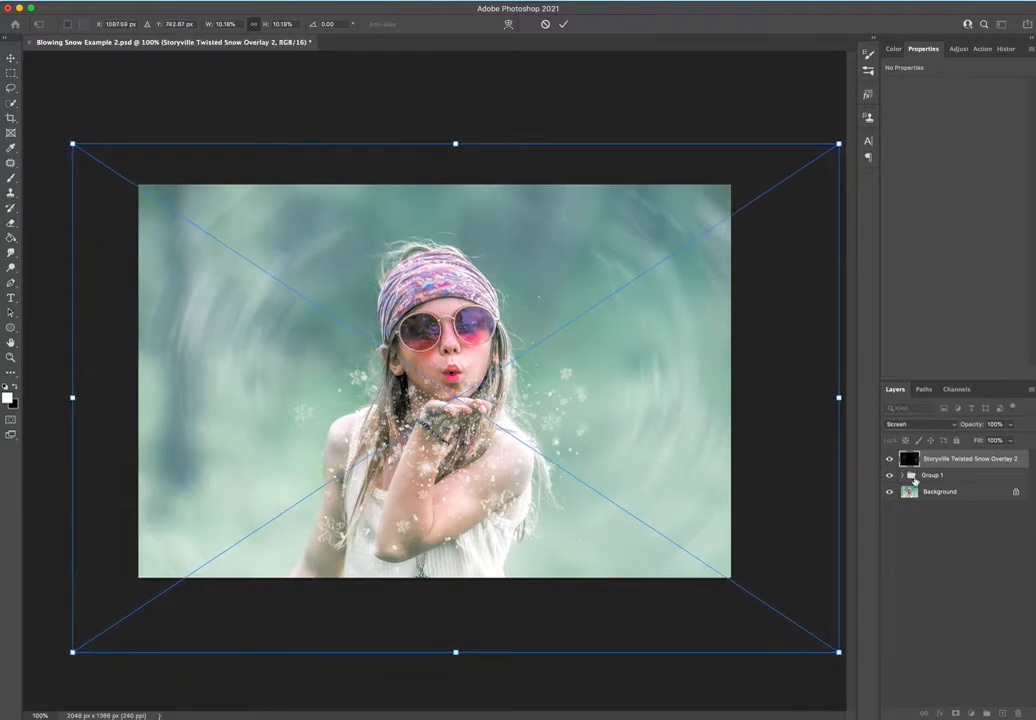
pyautogui.press('Return')
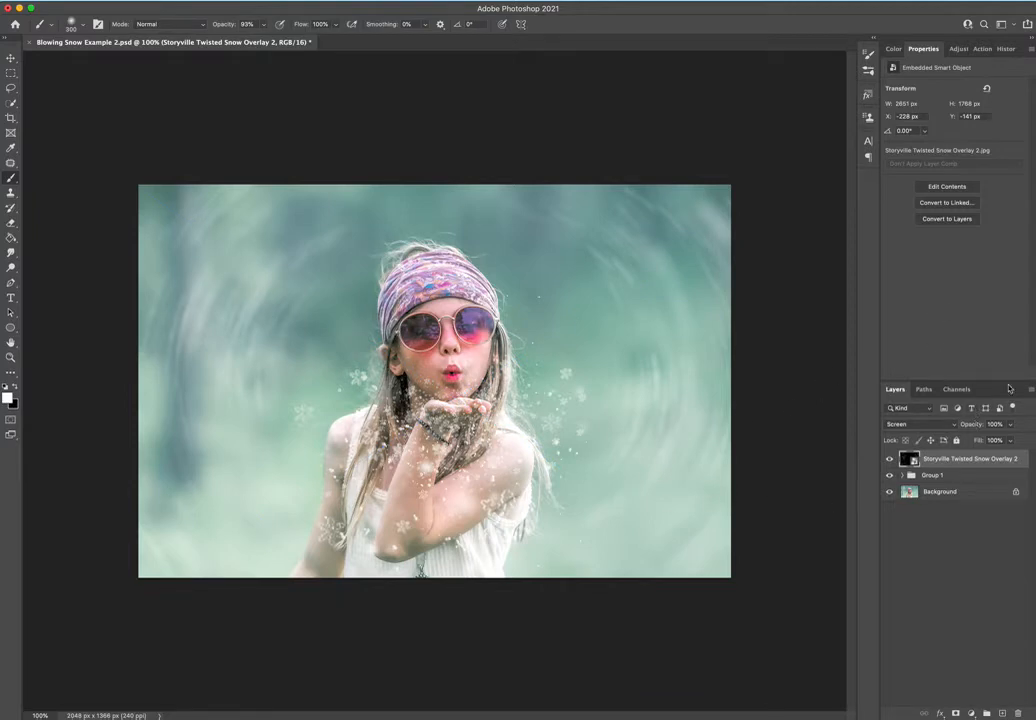
# Place Storyville Magical Snow Overlay 3.jpg from the Magical Snow Overlays folder in Finder into the Photoshop document above Twisted Snow Overlay 2.
pyautogui.press('super+Tab')
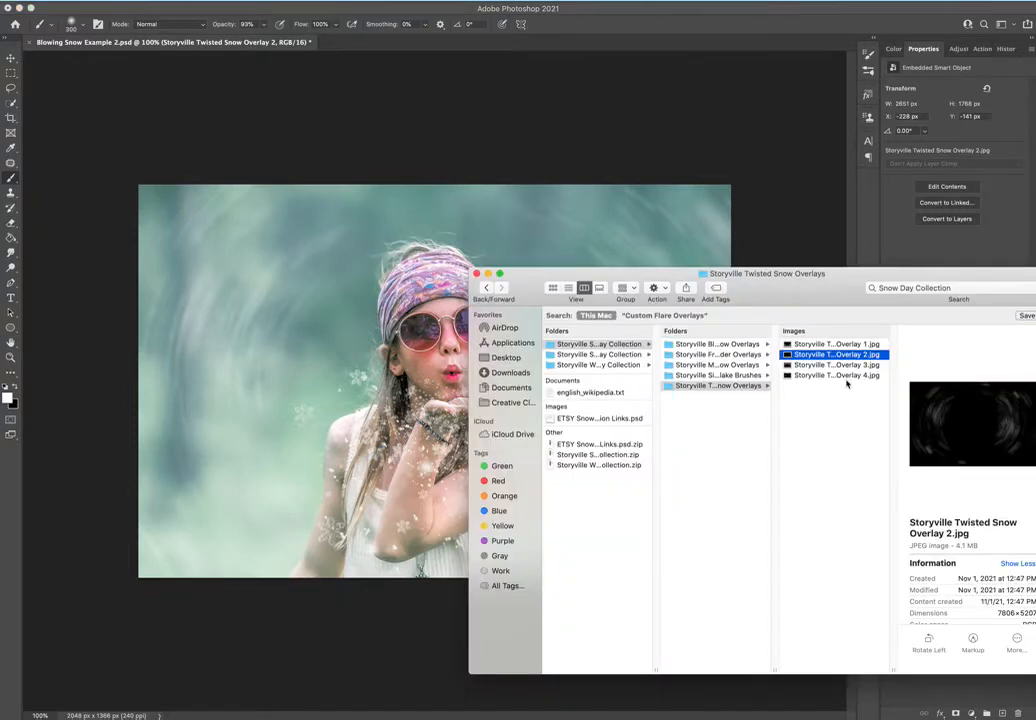
pyautogui.click(738, 366)
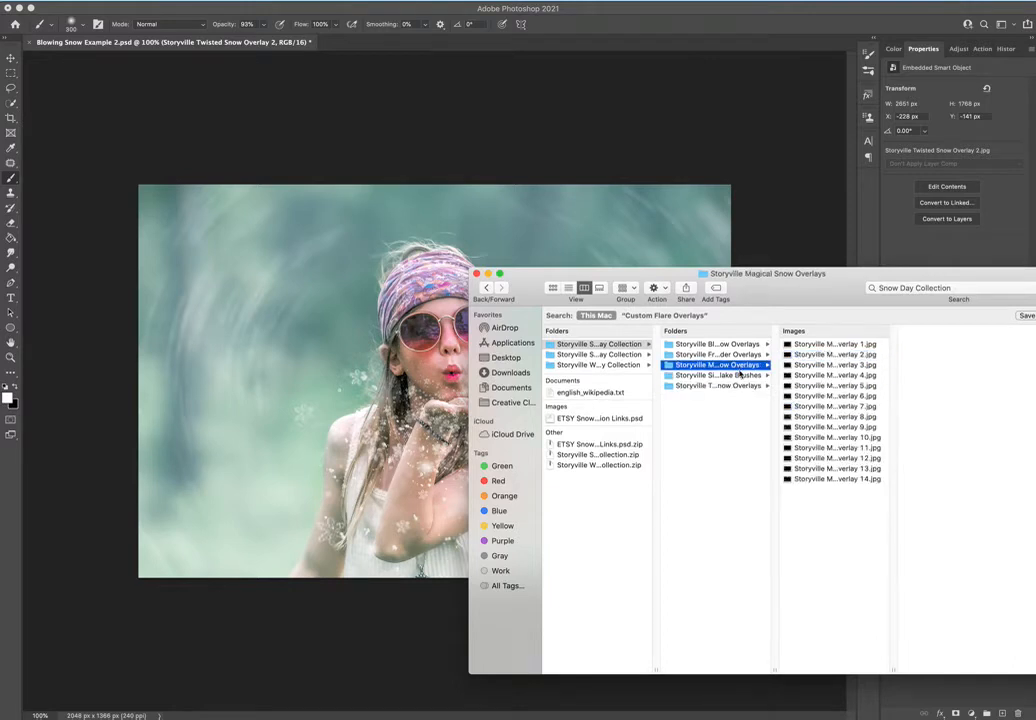
pyautogui.click(855, 344)
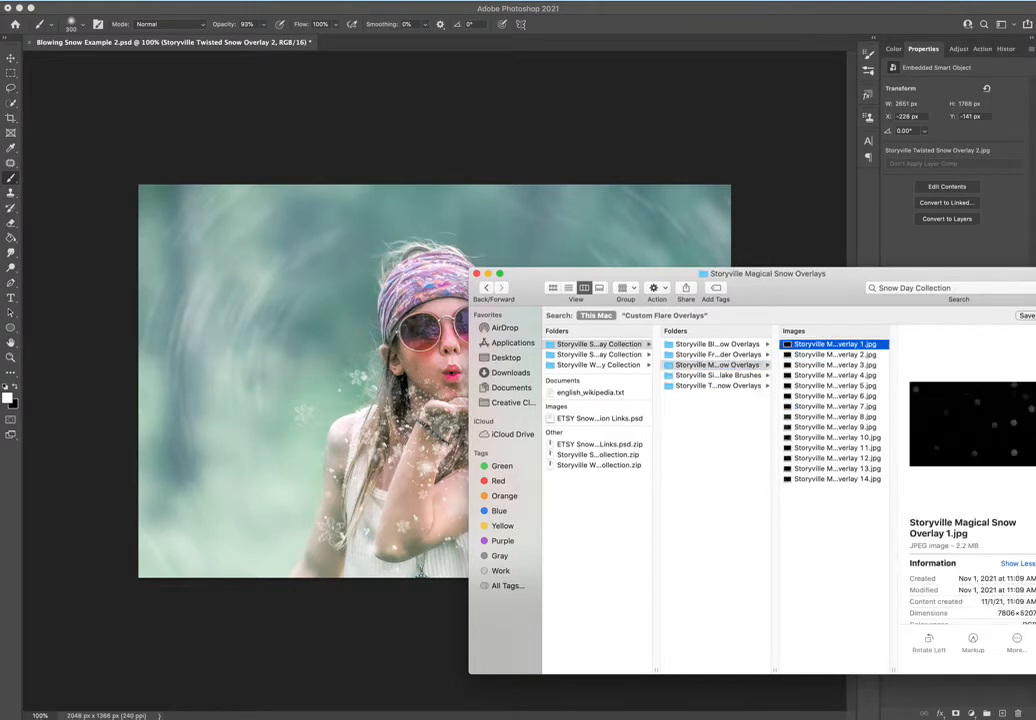
pyautogui.press('Down')
pyautogui.press('Down')
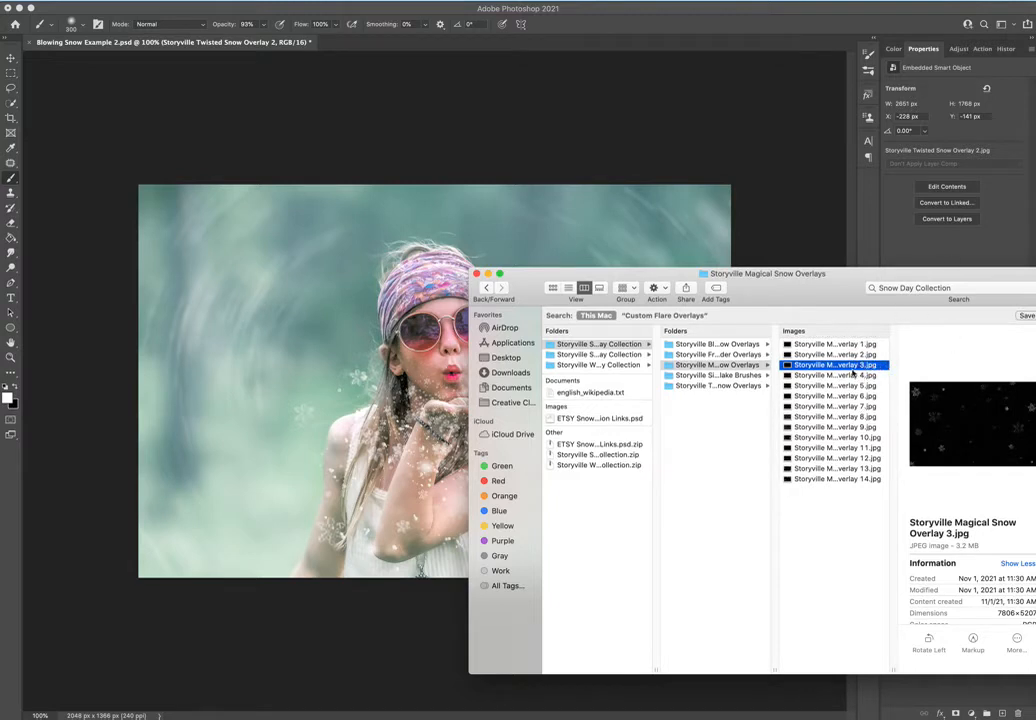
pyautogui.moveTo(862, 368); pyautogui.dragTo(258, 322)
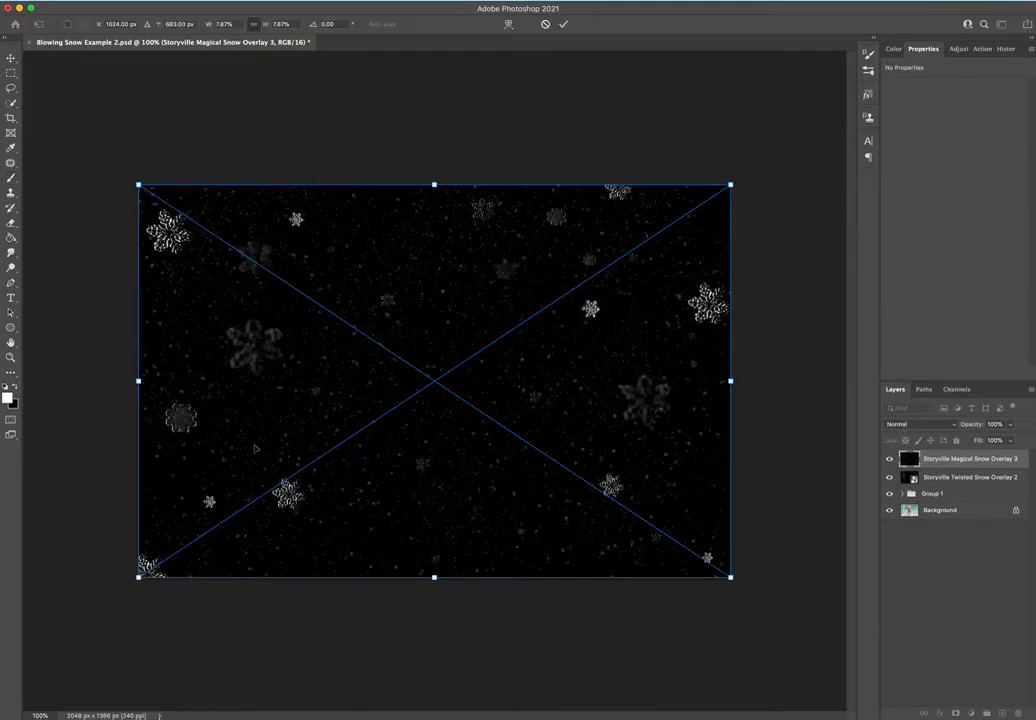
# Set Magical Snow Overlay 3 to Screen blend mode at 66% opacity and commit its placement at full canvas size.
pyautogui.click(921, 425)
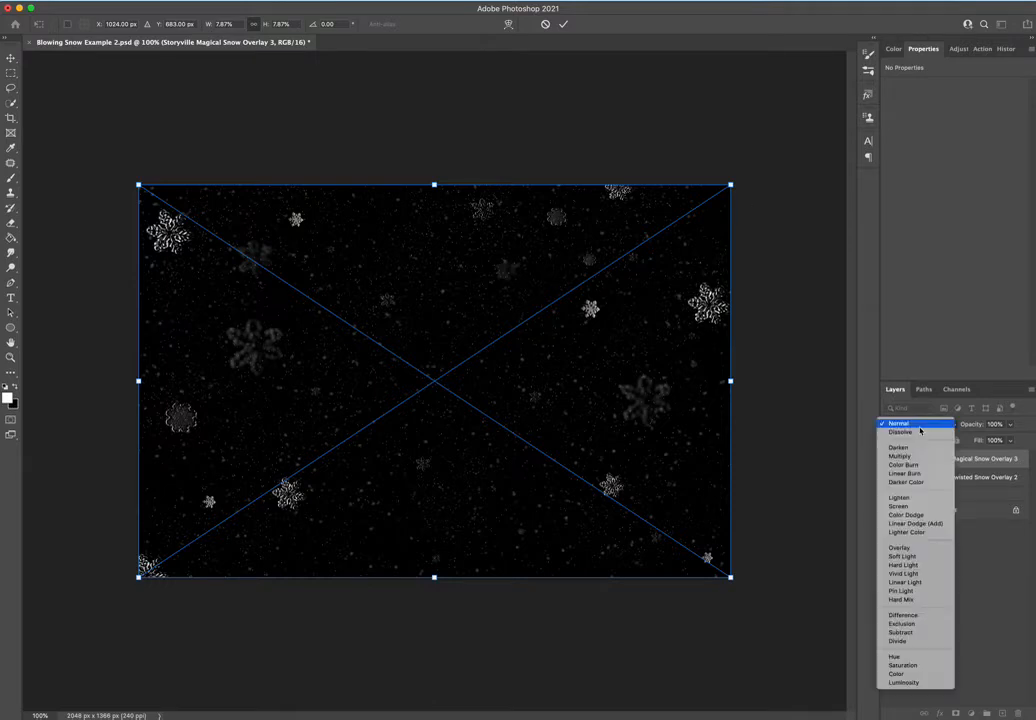
pyautogui.click(915, 507)
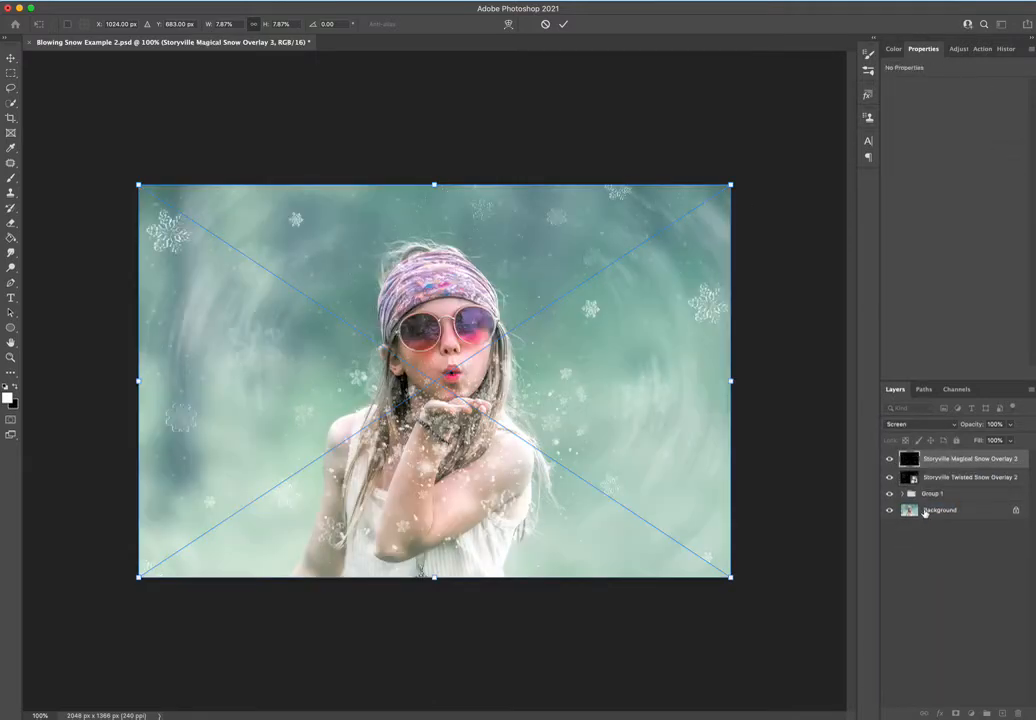
pyautogui.moveTo(968, 425); pyautogui.dragTo(945, 459)
pyautogui.press('Return')
pyautogui.press('b')
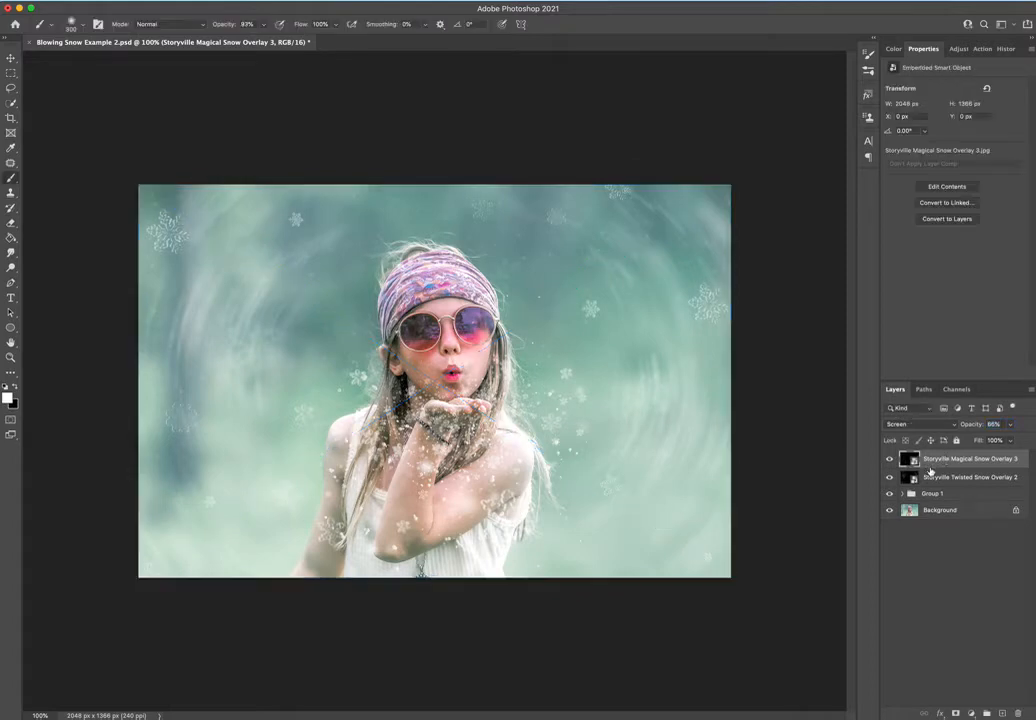
# Toggle the visibility of the Magical Snow and Twisted Snow overlays to compare the photo with and without them.
pyautogui.click(890, 459)
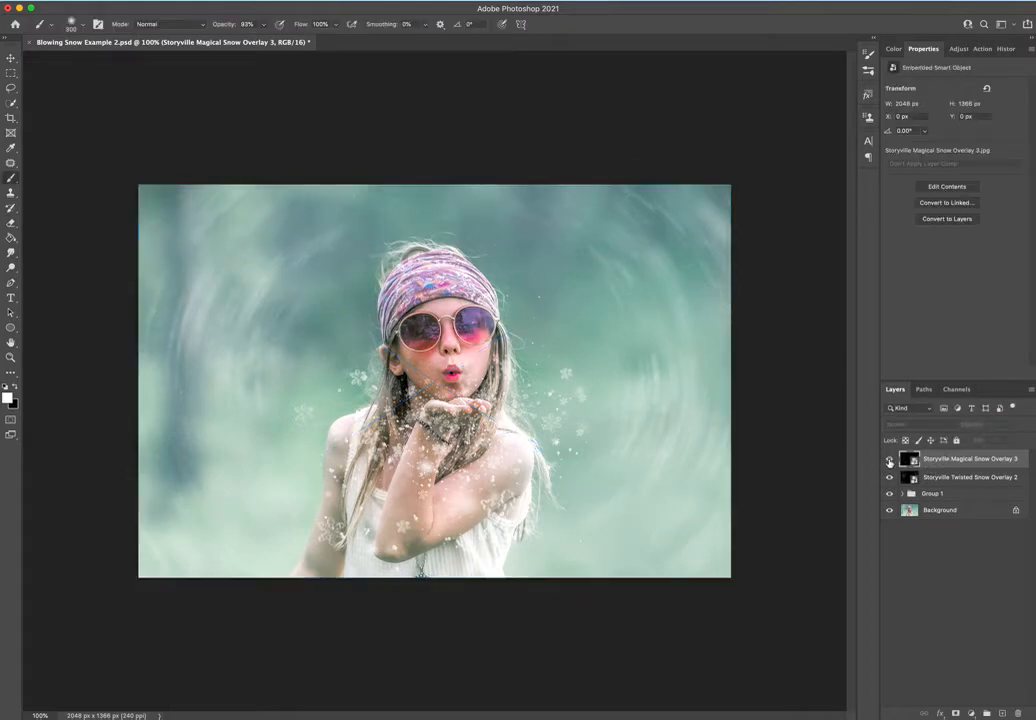
pyautogui.click(890, 459)
pyautogui.click(890, 459)
pyautogui.click(890, 478)
pyautogui.click(890, 459)
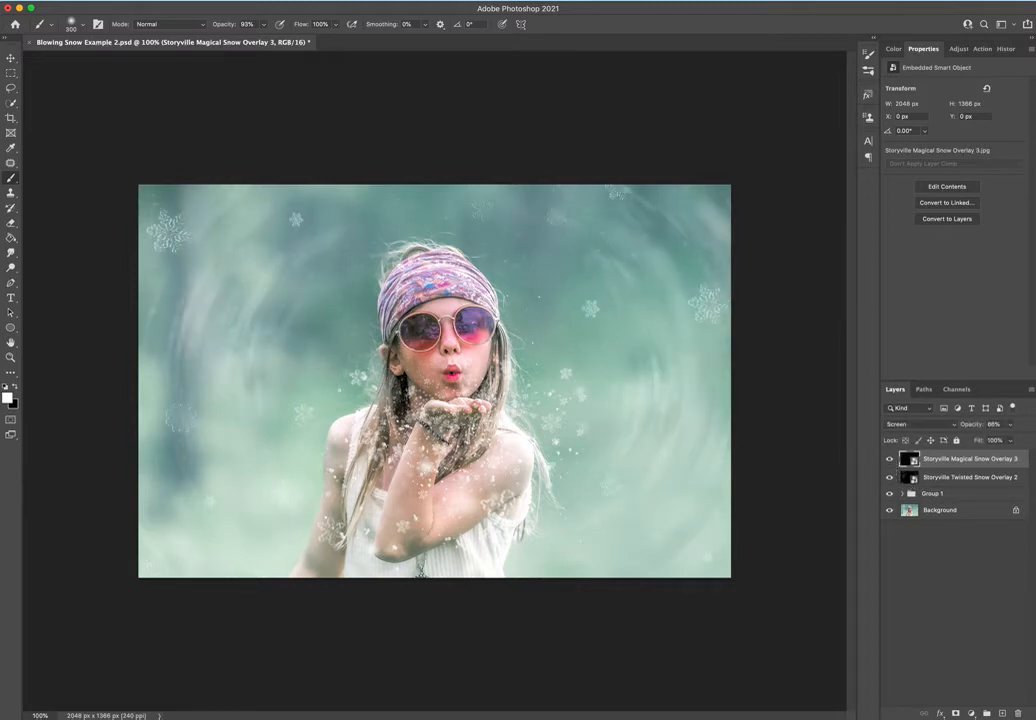
# Group both overlay layers together with the blowing snow group and hide the new group.
pyautogui.keyDown('shift'); pyautogui.click(931, 495); pyautogui.keyUp('shift')
pyautogui.click(986, 713)
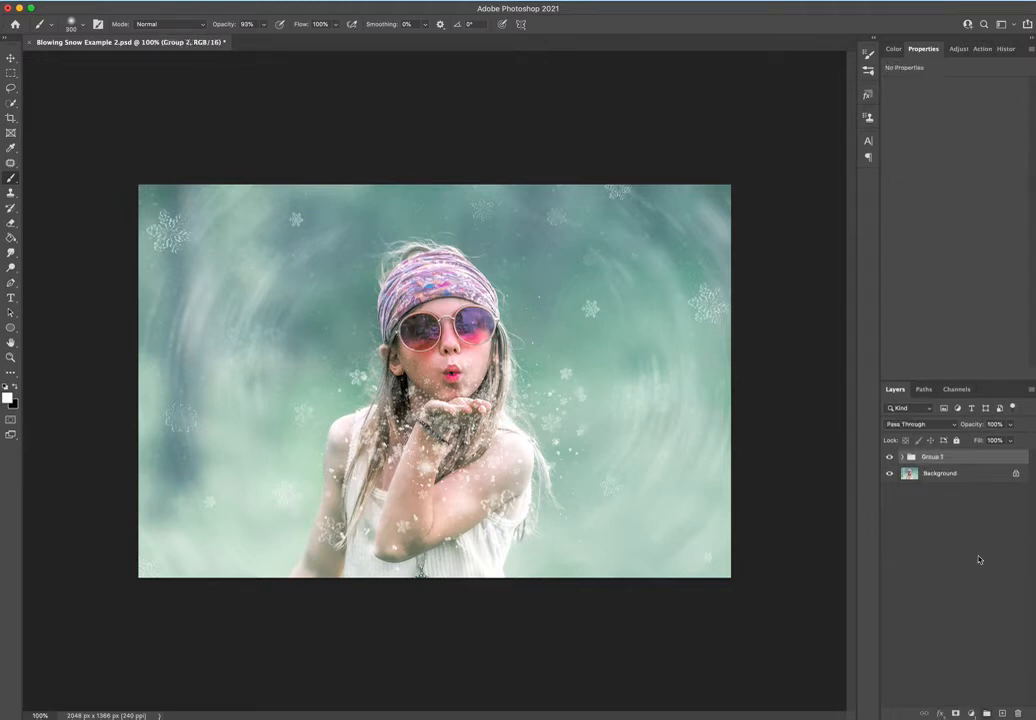
pyautogui.click(889, 456)
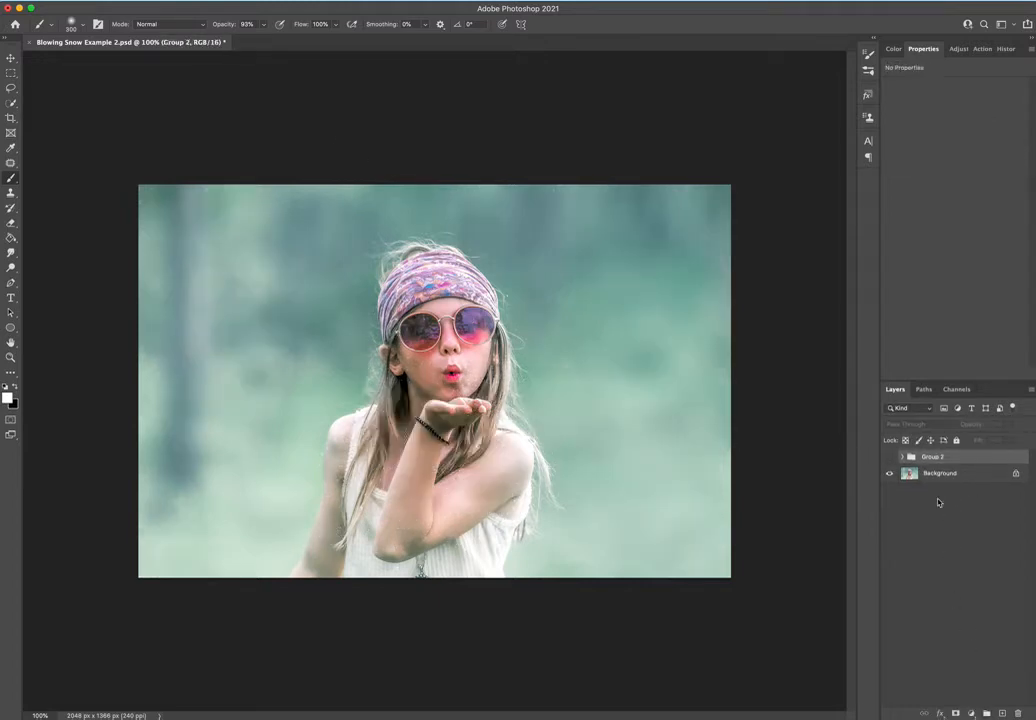
# Add a new empty layer and choose the Storyville Snowflake 1 brush at 100% opacity.
pyautogui.click(1000, 713)
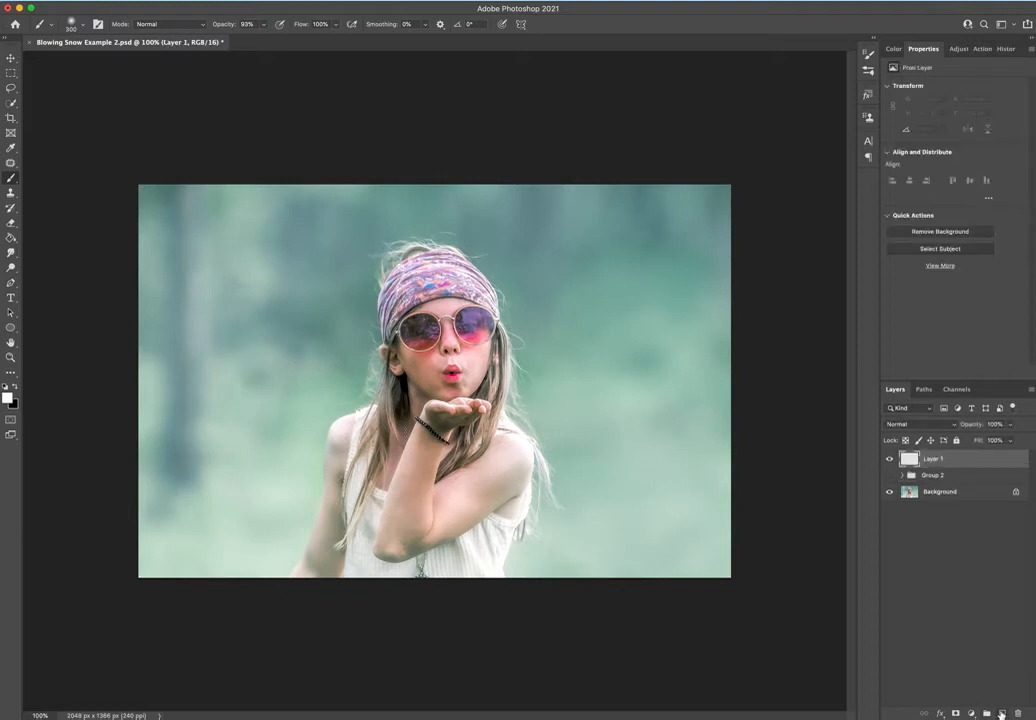
pyautogui.click(86, 25)
pyautogui.scroll(-5, 439, 255)
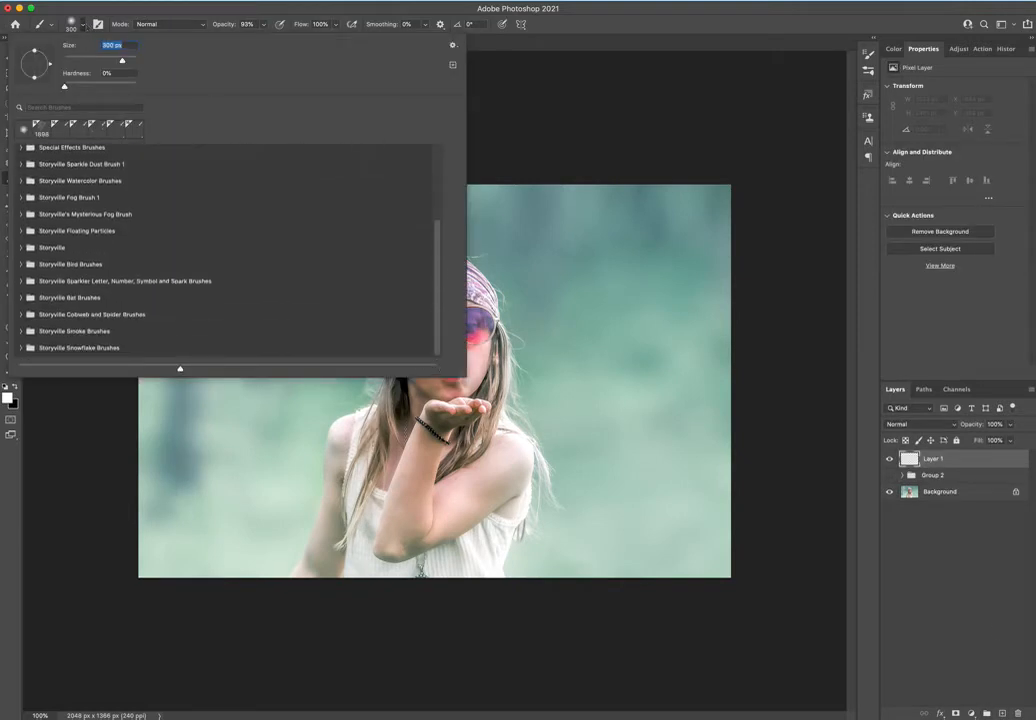
pyautogui.click(22, 348)
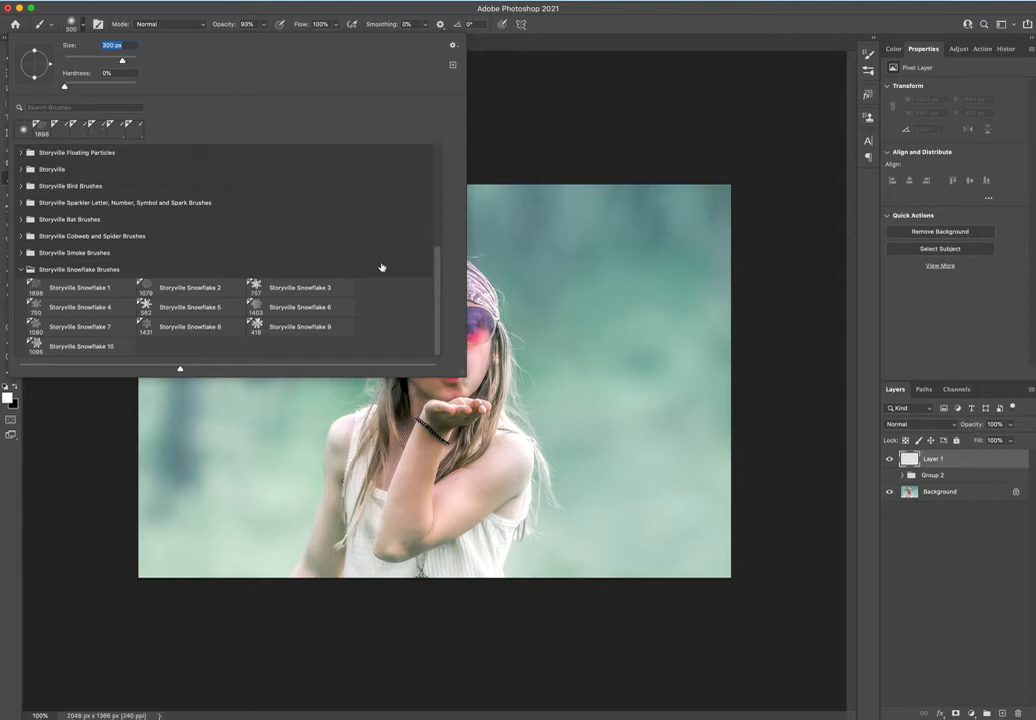
pyautogui.click(93, 291)
pyautogui.moveTo(213, 25); pyautogui.dragTo(246, 23)
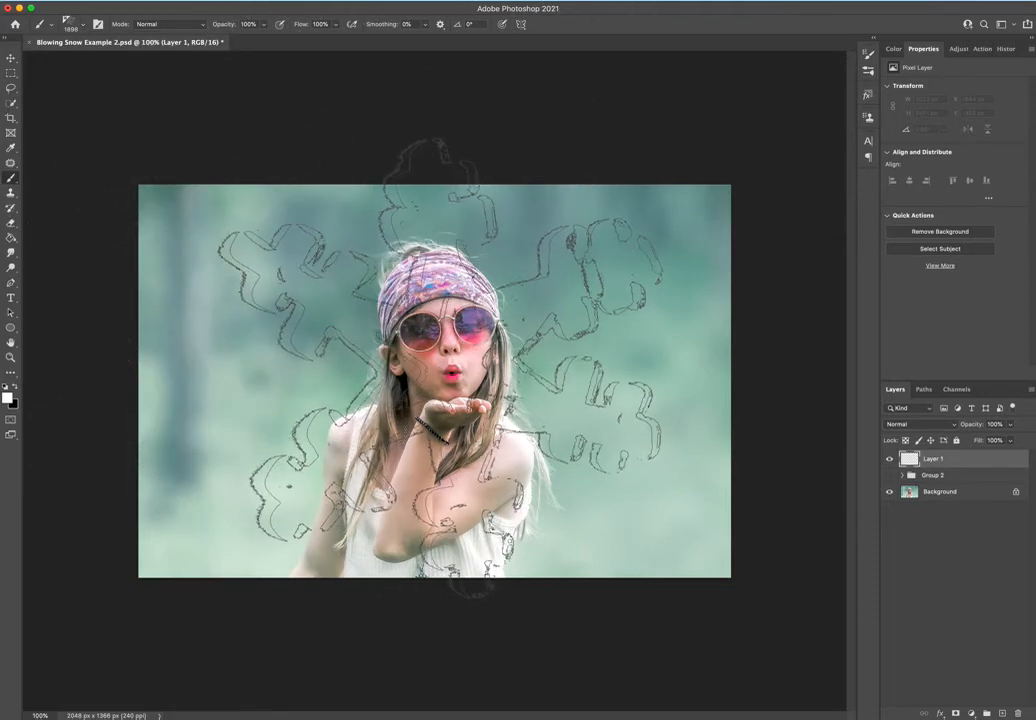
# Stamp one snowflake with the 1898 px brush over the girl and try enlarging it to about 178% with Free Transform.
pyautogui.click(440, 368)
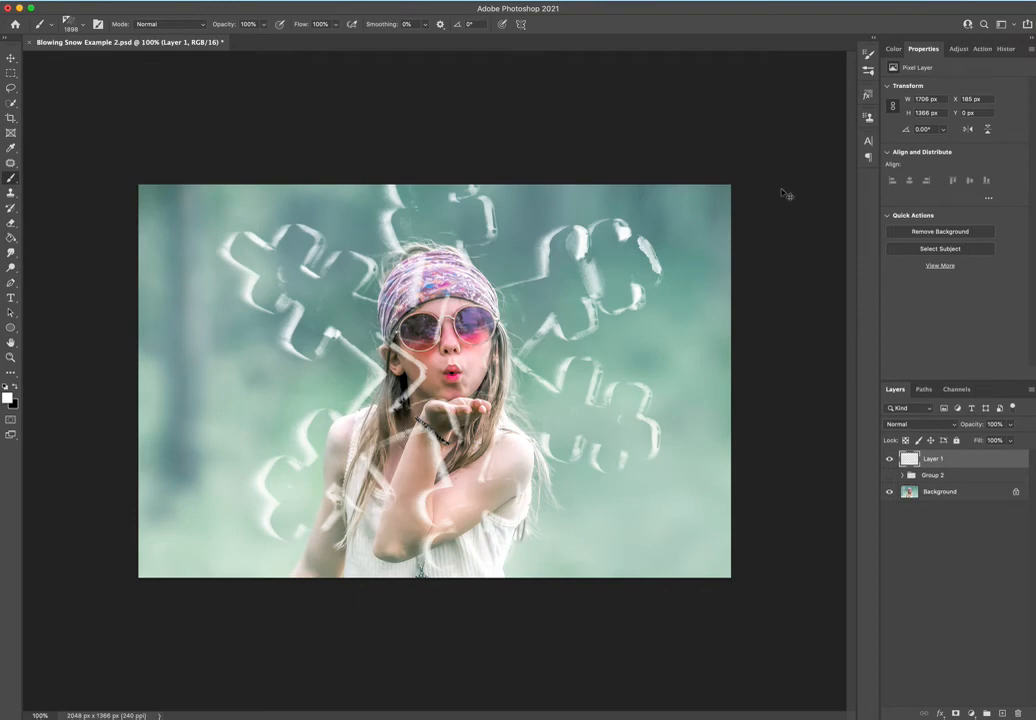
pyautogui.press('super+t')
pyautogui.moveTo(688, 381); pyautogui.dragTo(811, 367)
pyautogui.moveTo(652, 384); pyautogui.dragTo(577, 384)
pyautogui.moveTo(733, 382); pyautogui.dragTo(985, 384)
pyautogui.moveTo(598, 382); pyautogui.dragTo(468, 368)
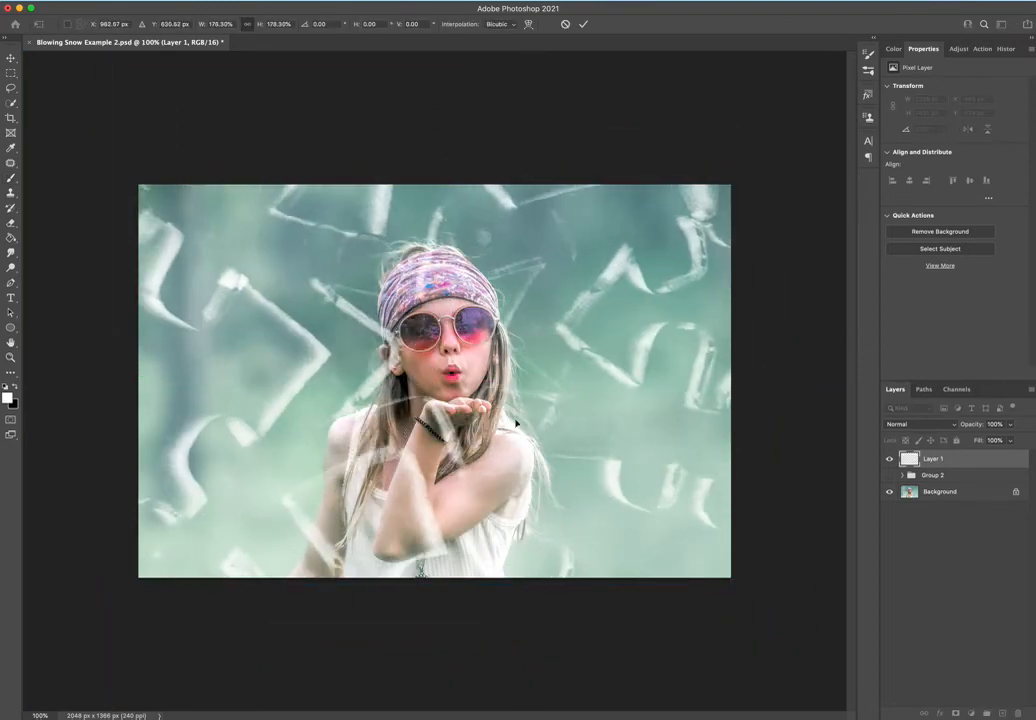
pyautogui.click(566, 25)
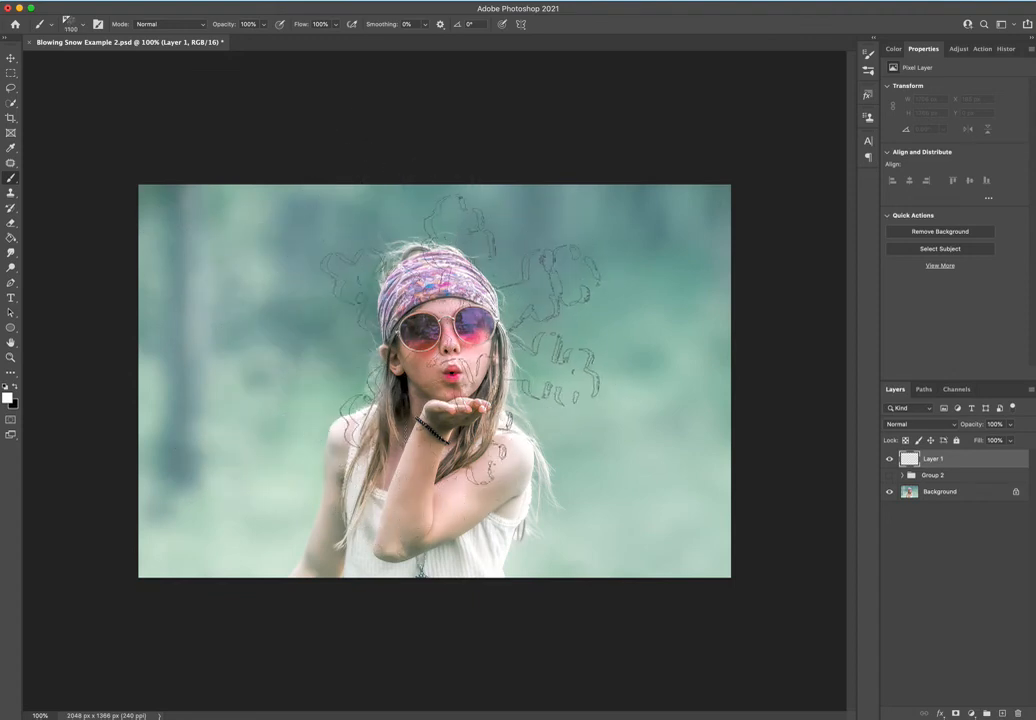
# Stamp individual snowflakes of varying sizes in the background around the girl, and replace their layer with a new empty one.
pyautogui.click(574, 268)
pyautogui.press(']')
pyautogui.press(']')
pyautogui.press(']')
pyautogui.press(']')
pyautogui.click(643, 320)
pyautogui.press('[')
pyautogui.click(269, 273)
pyautogui.press(']')
pyautogui.press('[')
pyautogui.press('[')
pyautogui.click(220, 436)
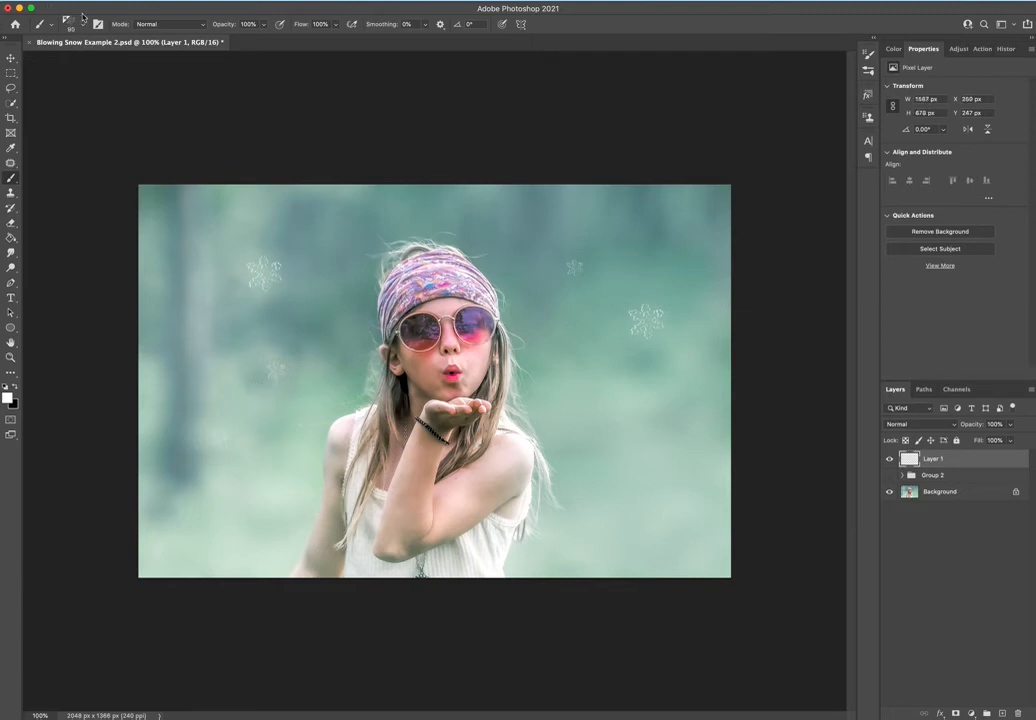
pyautogui.moveTo(1000, 460); pyautogui.dragTo(1018, 713)
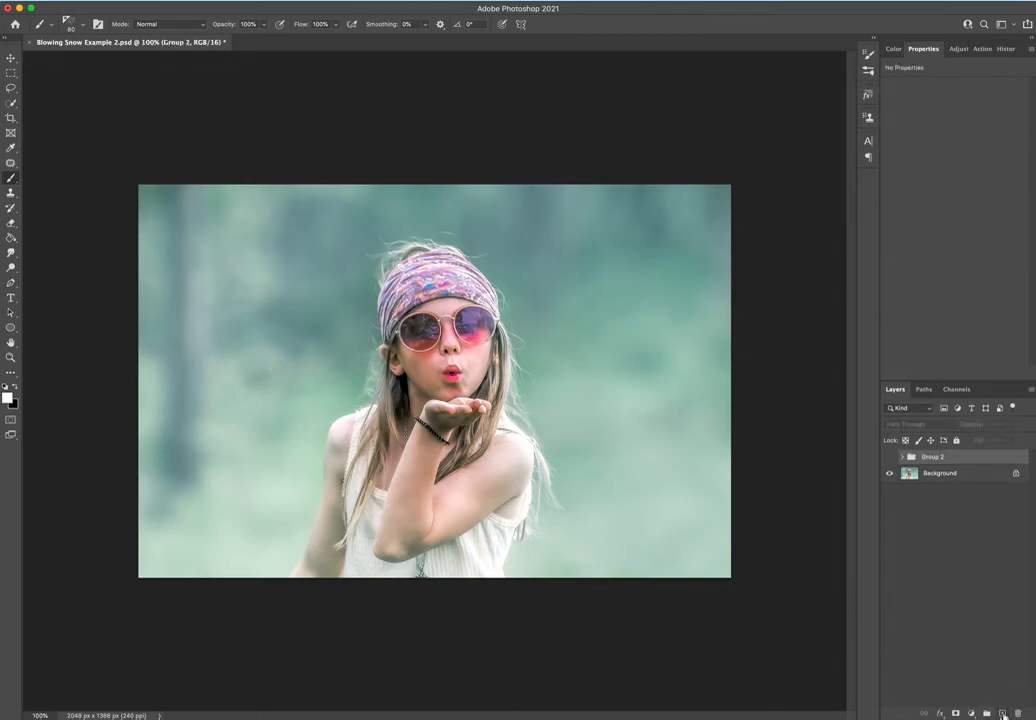
pyautogui.click(1002, 713)
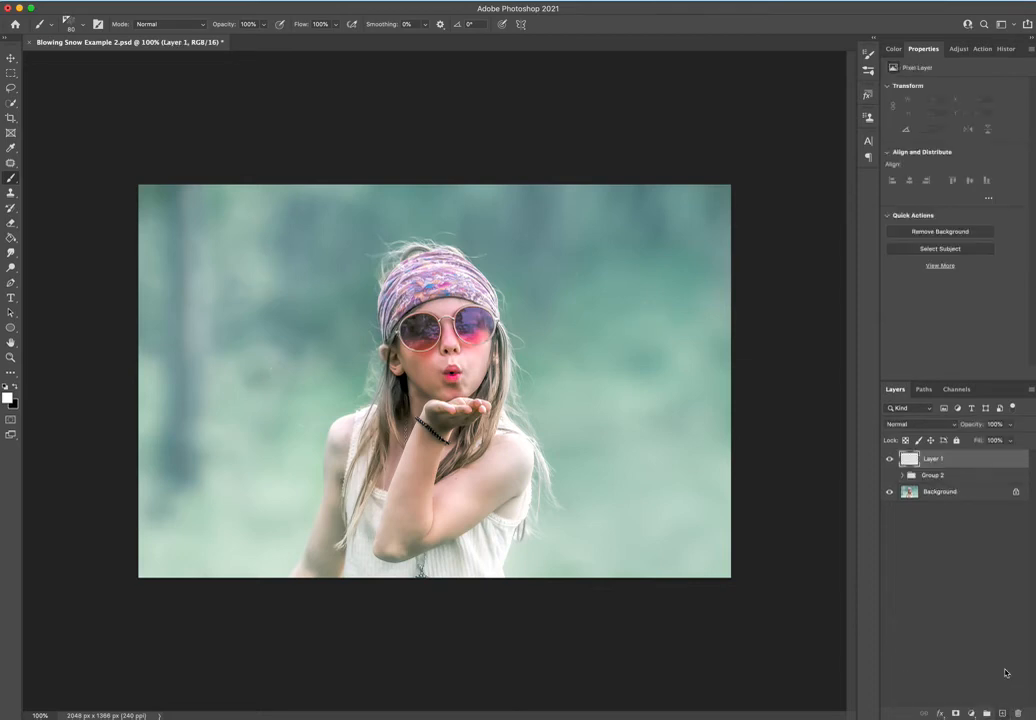
# Turn on Shape Dynamics for the snowflake brush with Size Jitter at 100%.
pyautogui.click(98, 25)
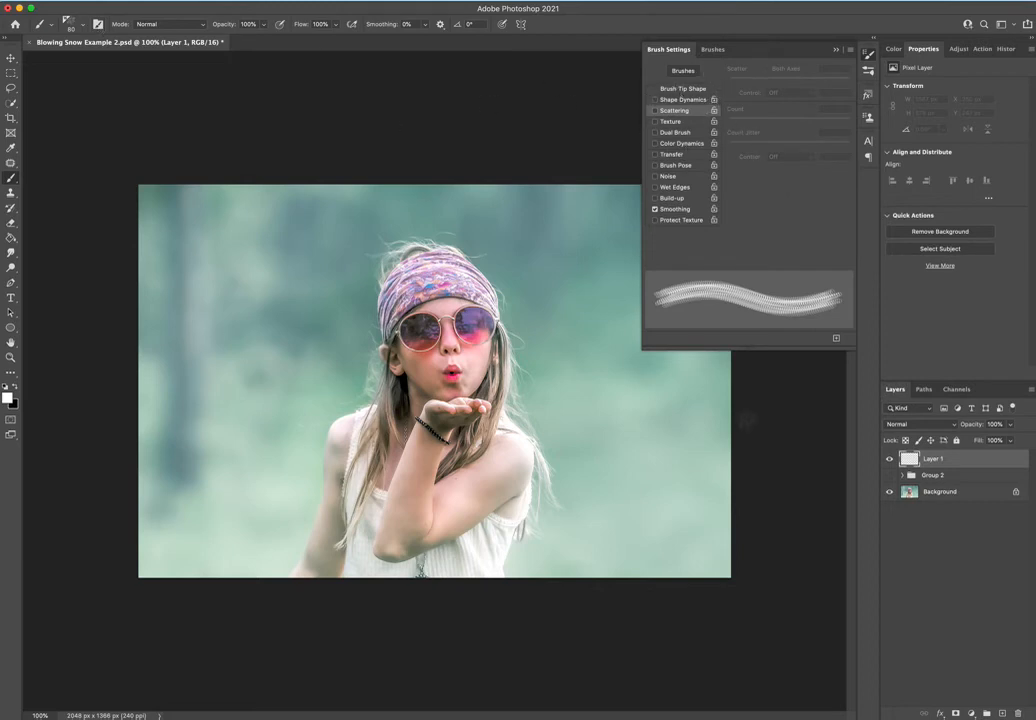
pyautogui.click(692, 103)
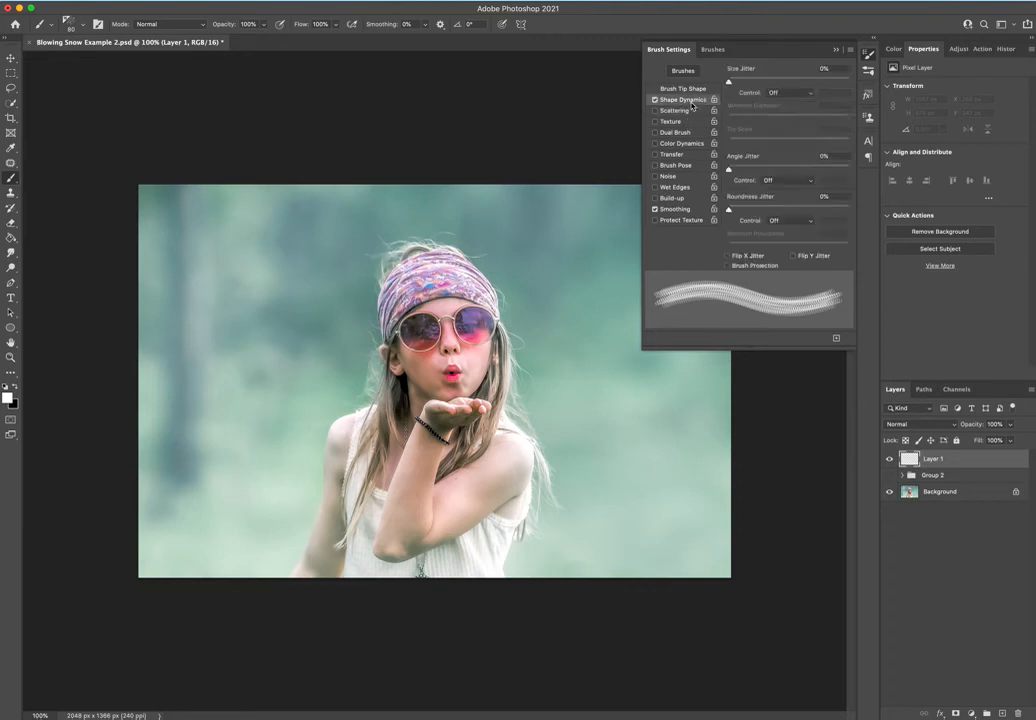
pyautogui.moveTo(730, 81); pyautogui.dragTo(868, 87)
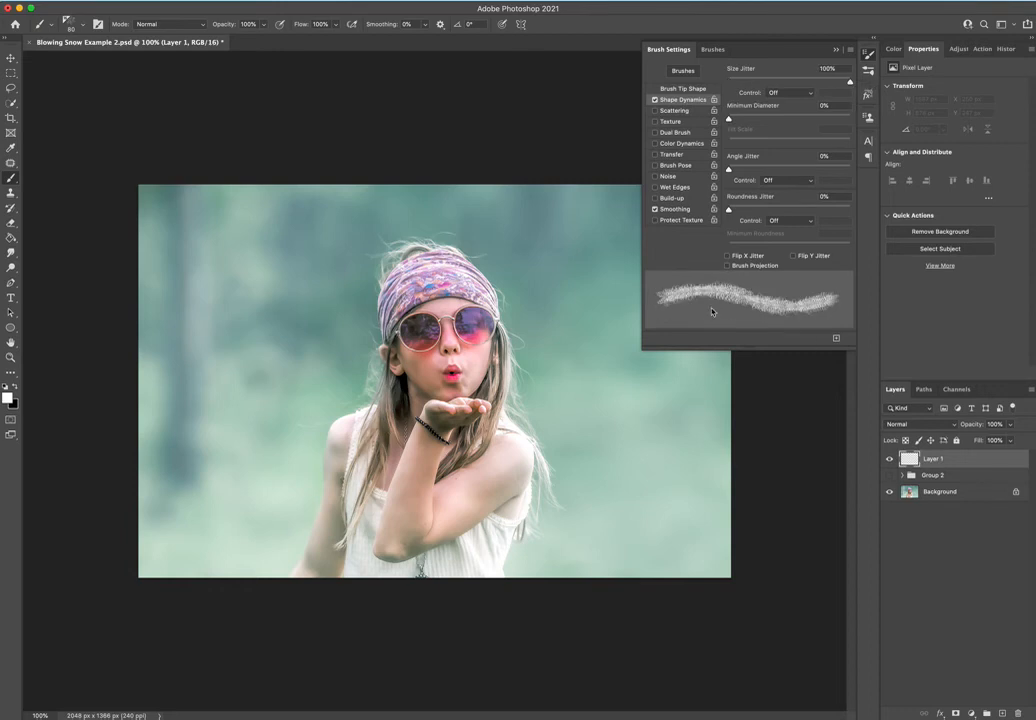
# Set the brush tip spacing to 79%, try a few snowflake strokes across the background and undo them.
pyautogui.click(690, 89)
pyautogui.moveTo(735, 244)
pyautogui.mouseDown()
pyautogui.moveTo(874, 261)
pyautogui.moveTo(770, 252)
pyautogui.moveTo(777, 257)
pyautogui.mouseUp()
pyautogui.moveTo(210, 296)
pyautogui.mouseDown()
pyautogui.moveTo(237, 270)
pyautogui.moveTo(612, 302)
pyautogui.moveTo(592, 200)
pyautogui.moveTo(281, 491)
pyautogui.mouseUp()
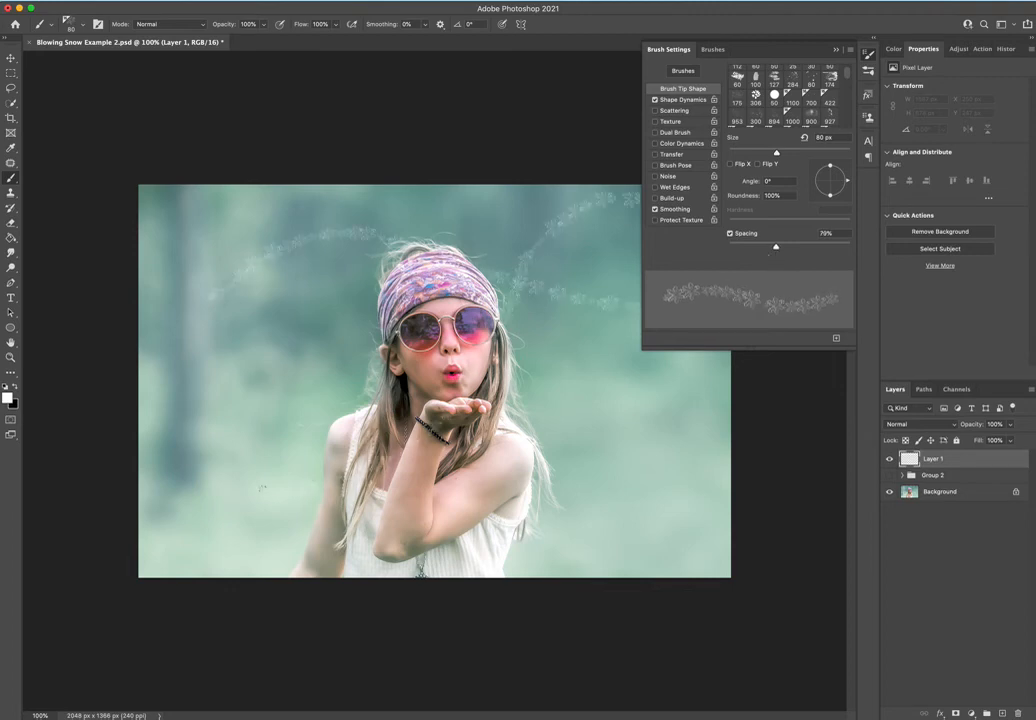
pyautogui.hotkey('ctrl', 'z')
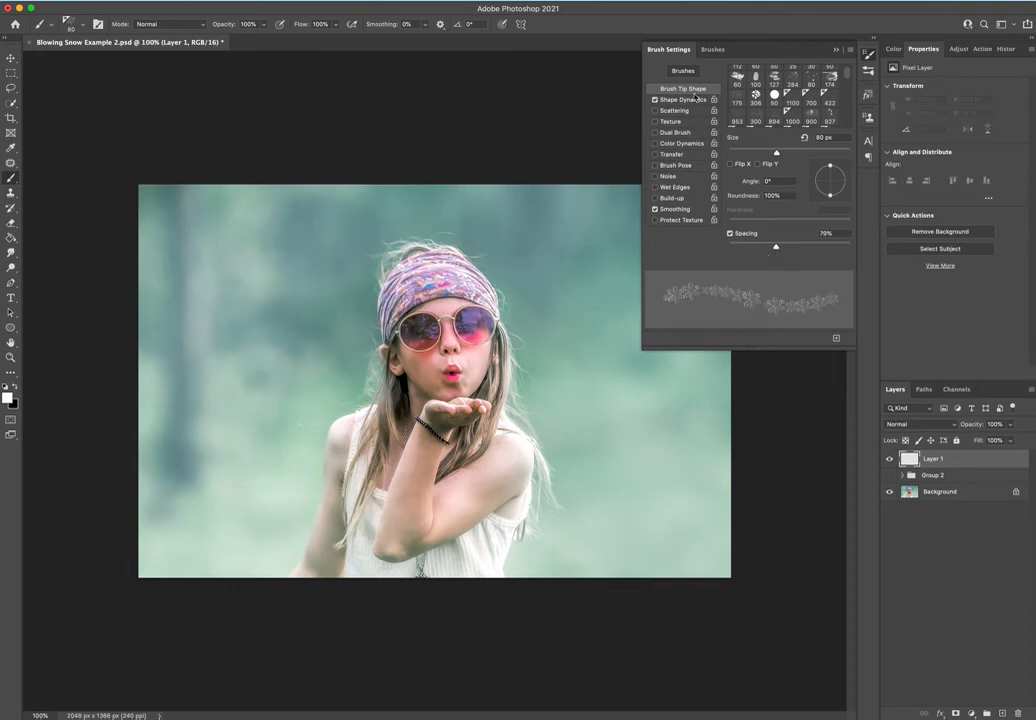
# Enable Scattering for the brush at 262% with Both Axes off and close the brush settings.
pyautogui.click(676, 111)
pyautogui.moveTo(729, 82); pyautogui.dragTo(758, 84)
pyautogui.click(767, 69)
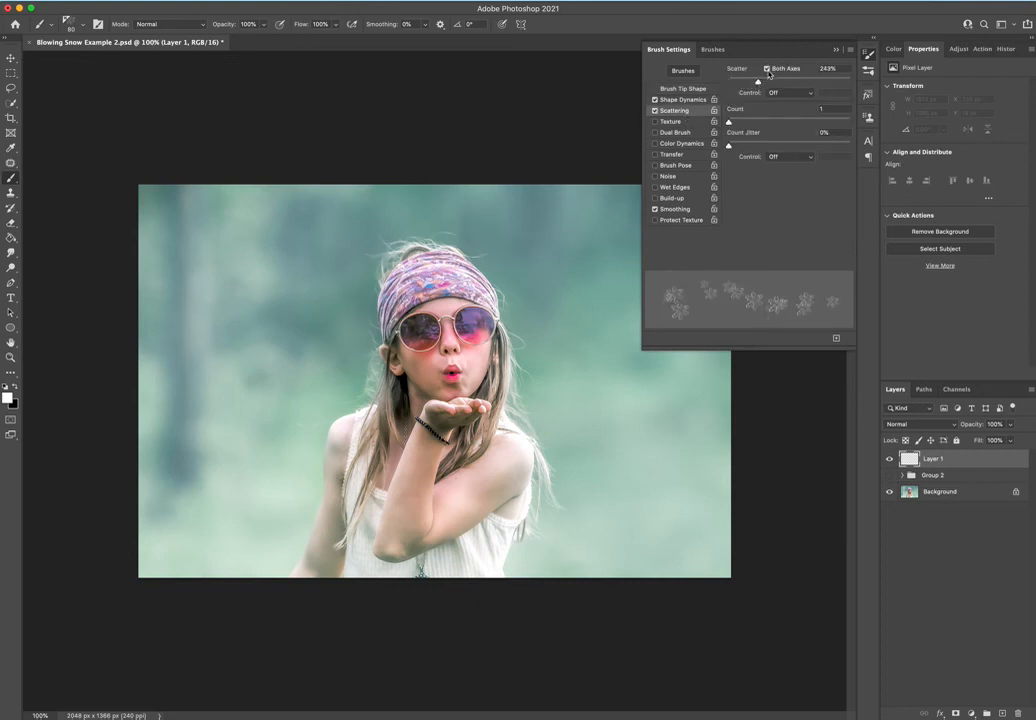
pyautogui.click(767, 69)
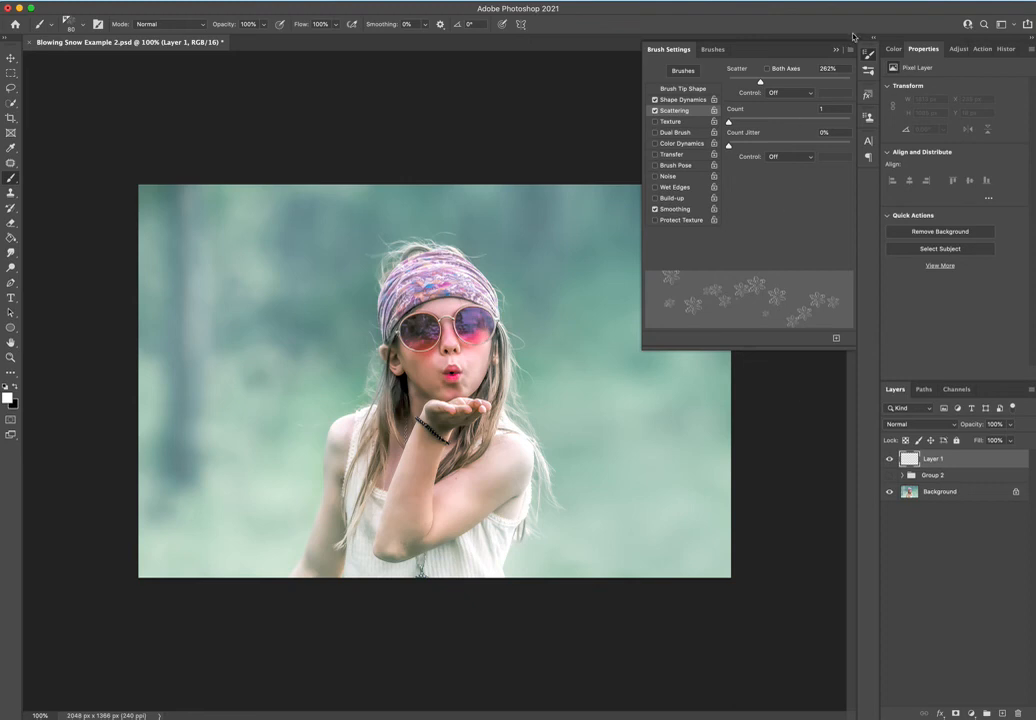
pyautogui.click(836, 49)
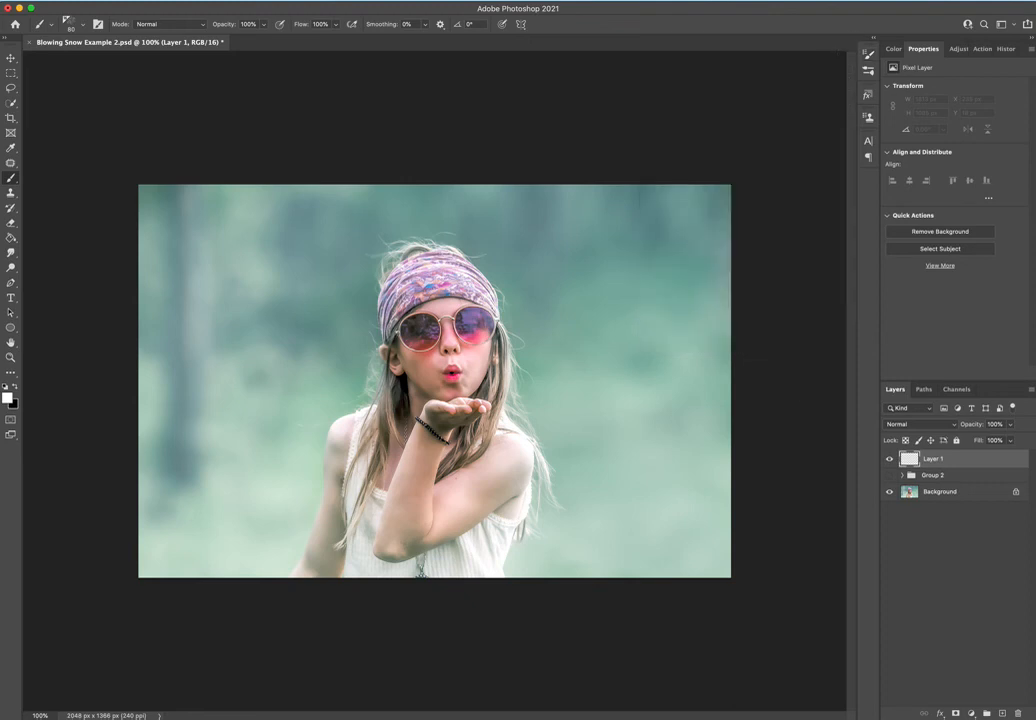
# Paint scattered snowflakes across the whole photo on the empty layer, enlarging the brush up to 175 px.
pyautogui.moveTo(180, 370)
pyautogui.mouseDown()
pyautogui.moveTo(285, 230)
pyautogui.moveTo(250, 455)
pyautogui.moveTo(600, 290)
pyautogui.moveTo(836, 478)
pyautogui.mouseUp()
pyautogui.moveTo(558, 276)
pyautogui.mouseDown()
pyautogui.moveTo(445, 195)
pyautogui.moveTo(274, 468)
pyautogui.moveTo(526, 508)
pyautogui.moveTo(789, 474)
pyautogui.mouseUp()
pyautogui.moveTo(598, 484)
pyautogui.mouseDown()
pyautogui.moveTo(585, 389)
pyautogui.moveTo(340, 364)
pyautogui.moveTo(353, 257)
pyautogui.moveTo(654, 701)
pyautogui.mouseUp()
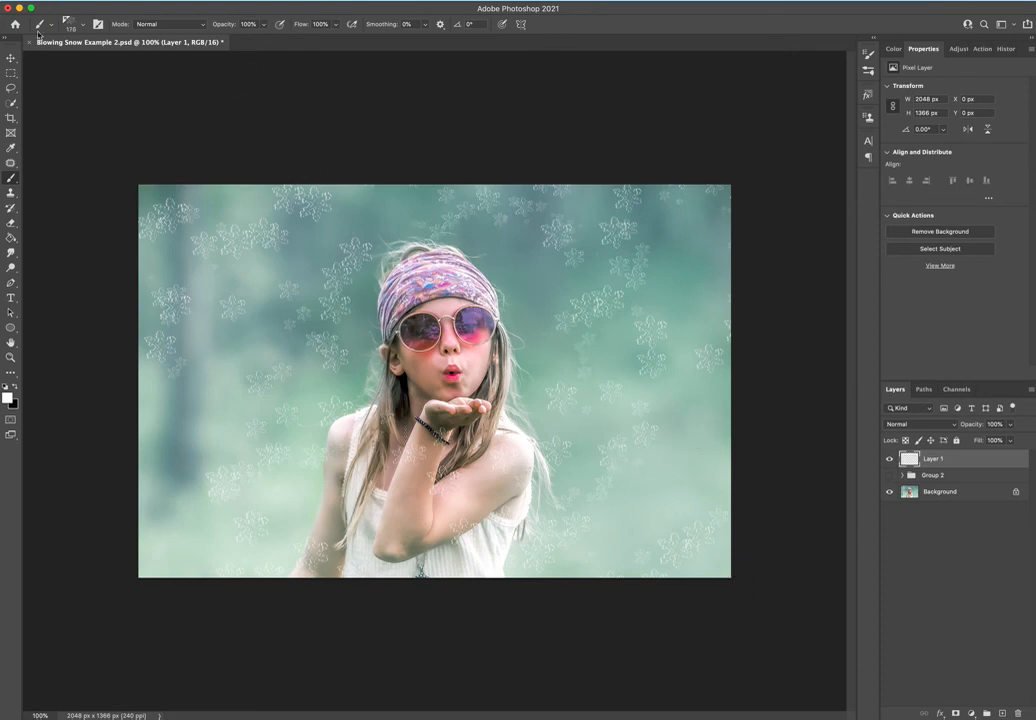
pyautogui.click(70, 24)
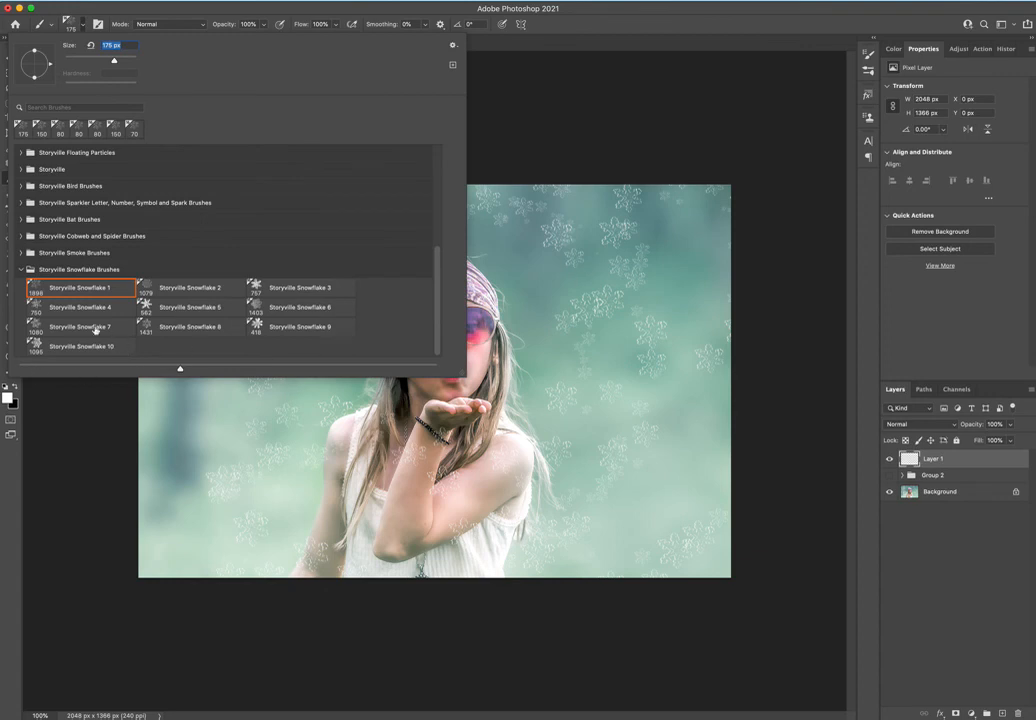
pyautogui.click(621, 110)
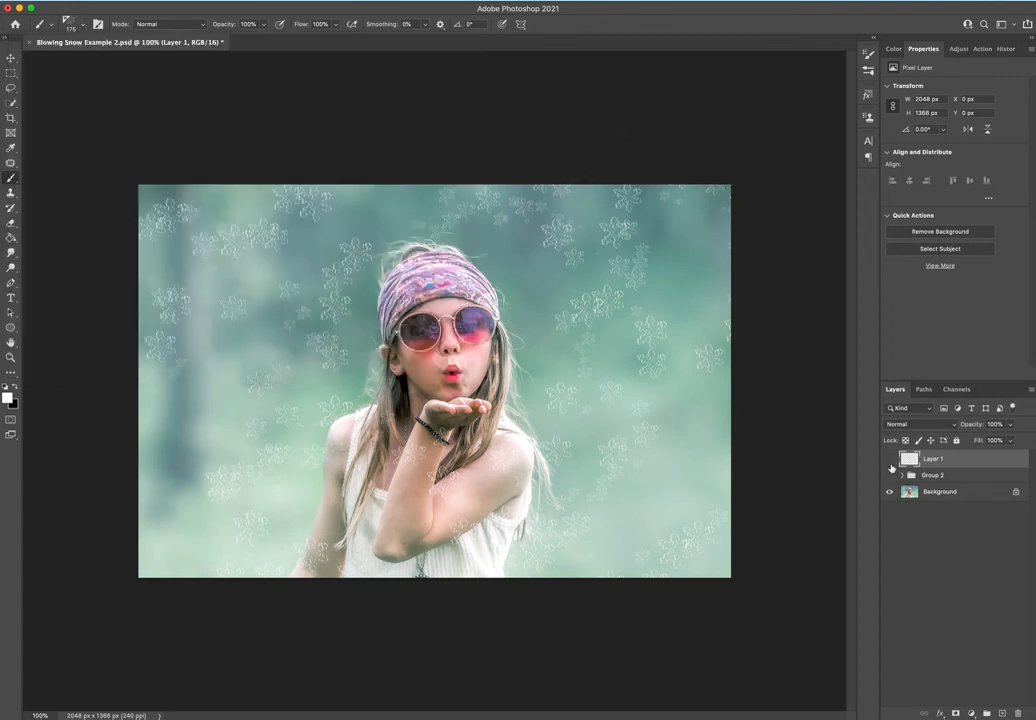
# Hide the painted snowflake layer and show the group of snow overlays again.
pyautogui.click(890, 459)
pyautogui.click(890, 475)
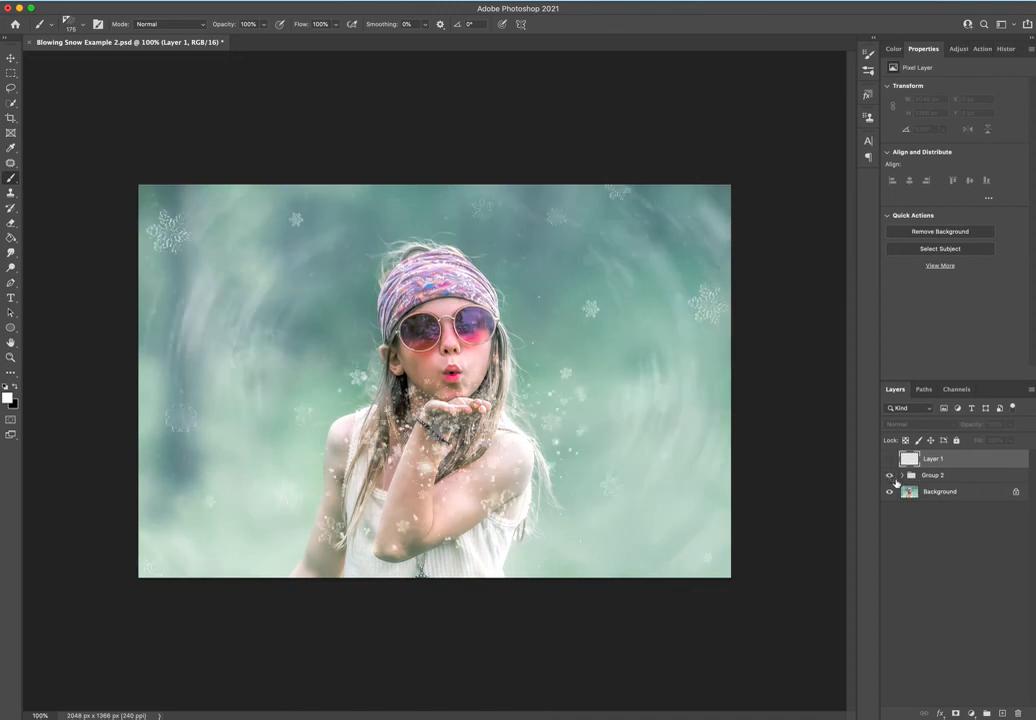